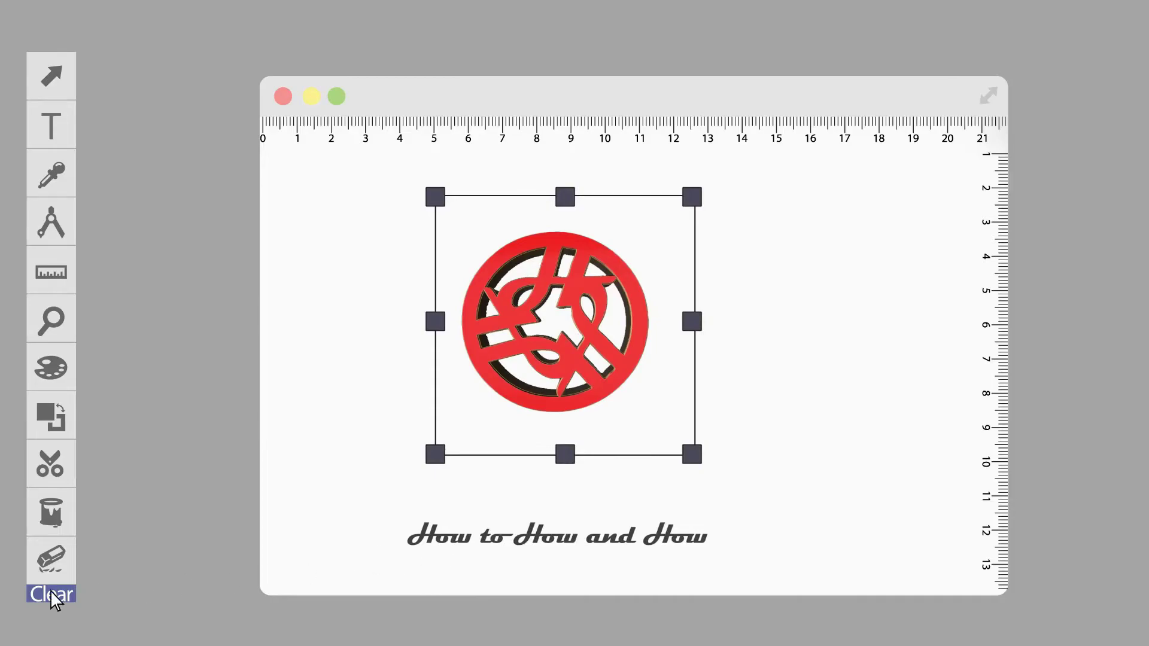
{"action": "left_click", "coordinate": [51, 593]}
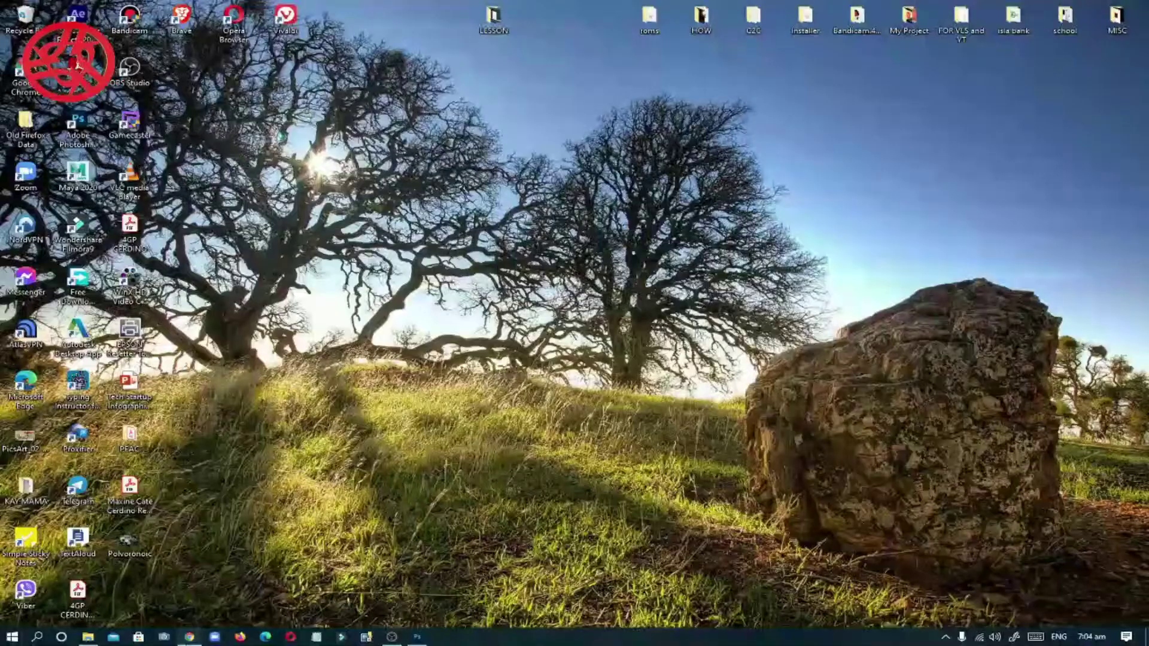
{"action": "left_click", "coordinate": [189, 637]}
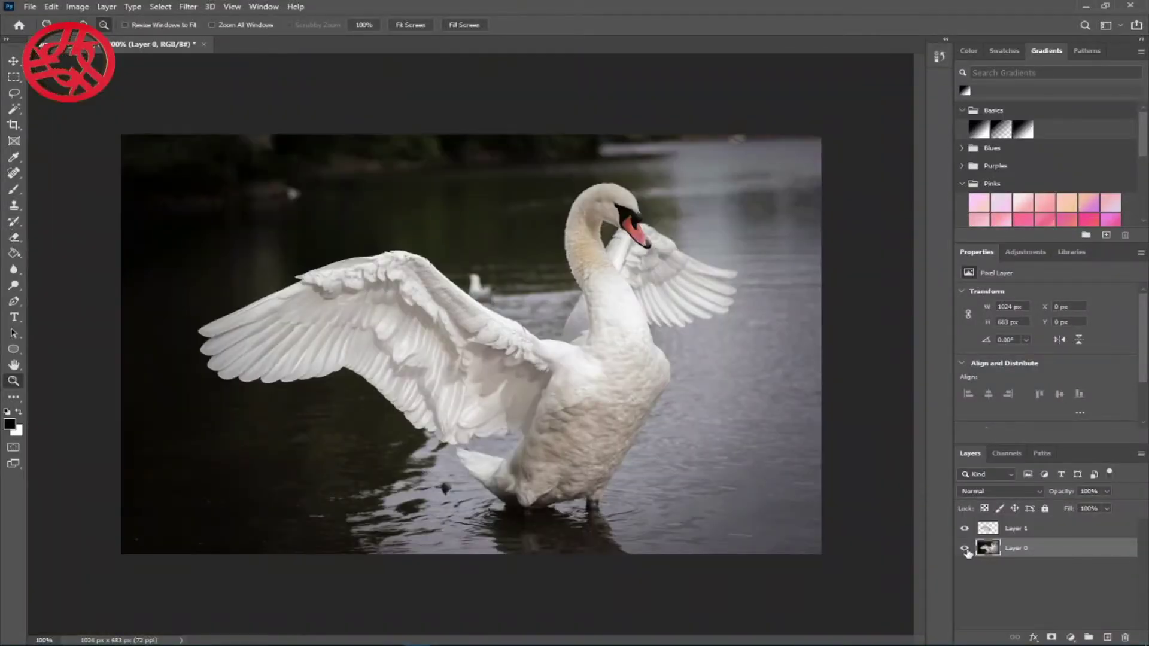
{"action": "left_click", "coordinate": [964, 548]}
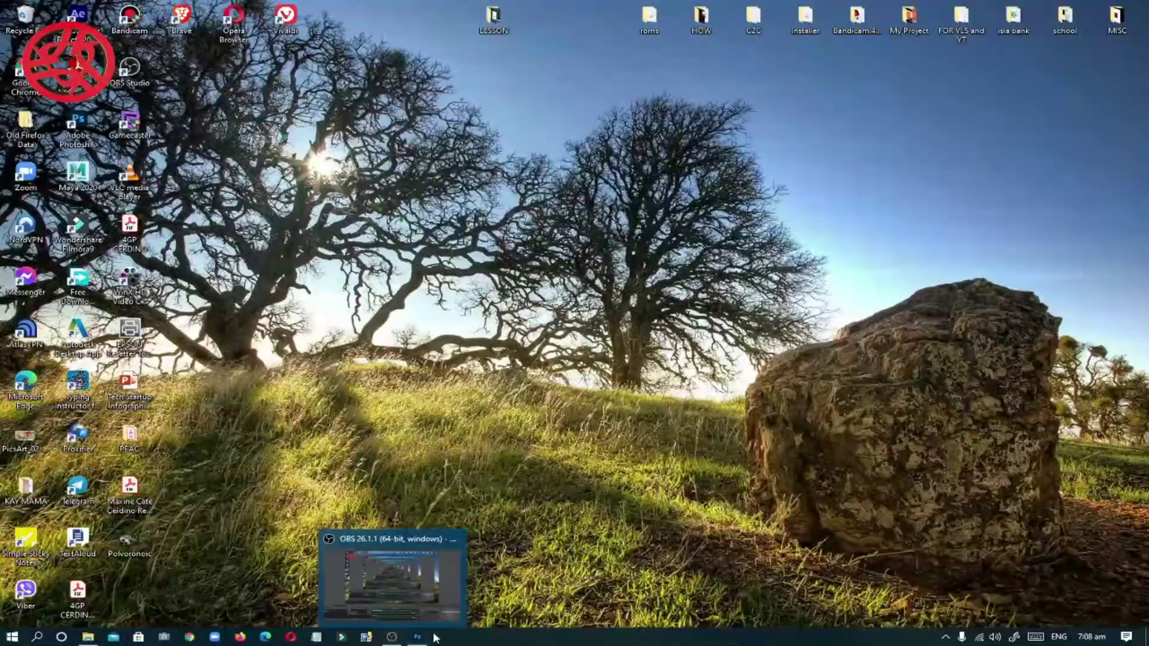
- Switch to Photoshop, open the image "swan wings 2" from the Downloads folder and unlock its Background layer
{"action": "left_click", "coordinate": [418, 637]}
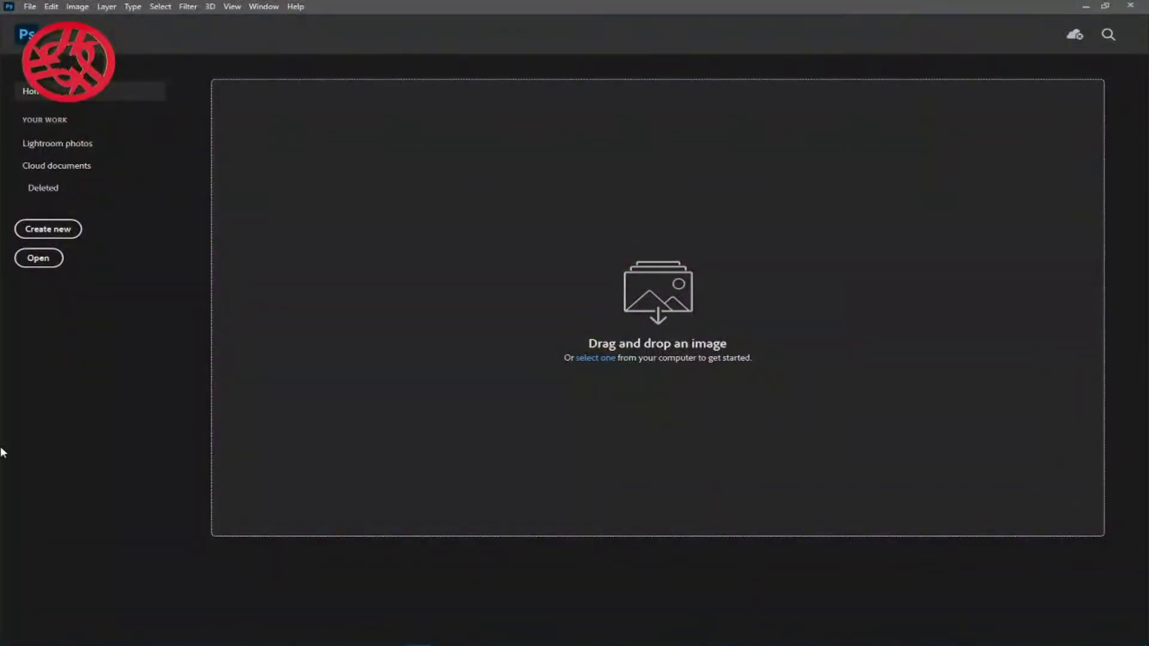
{"action": "left_click", "coordinate": [30, 7]}
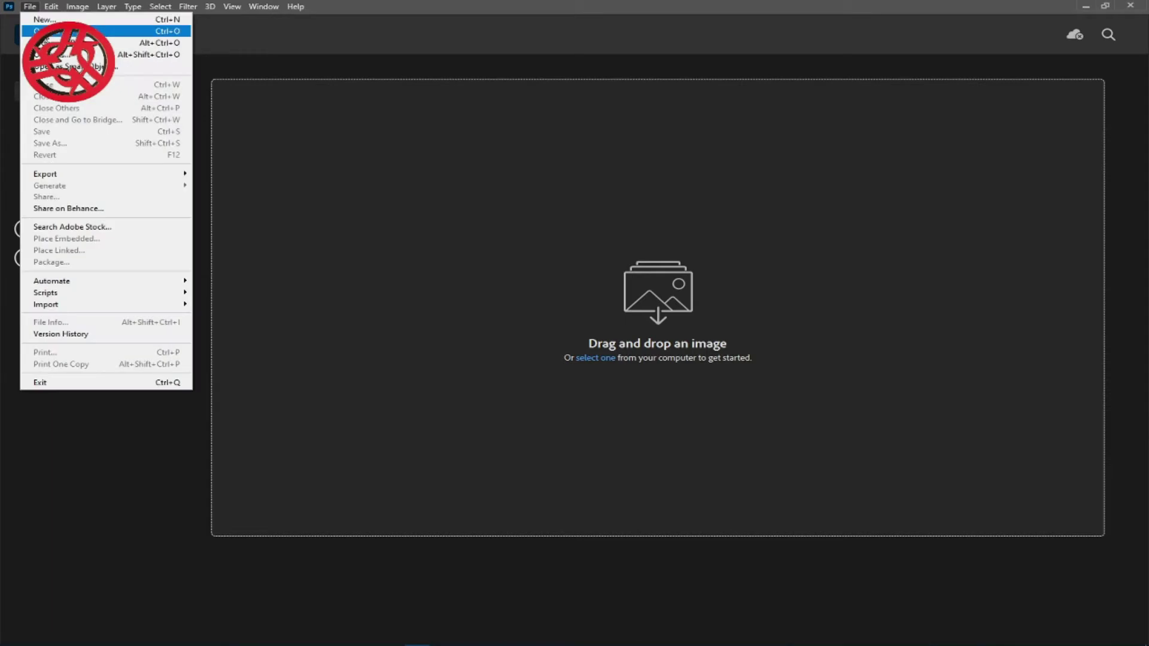
{"action": "left_click", "coordinate": [48, 31]}
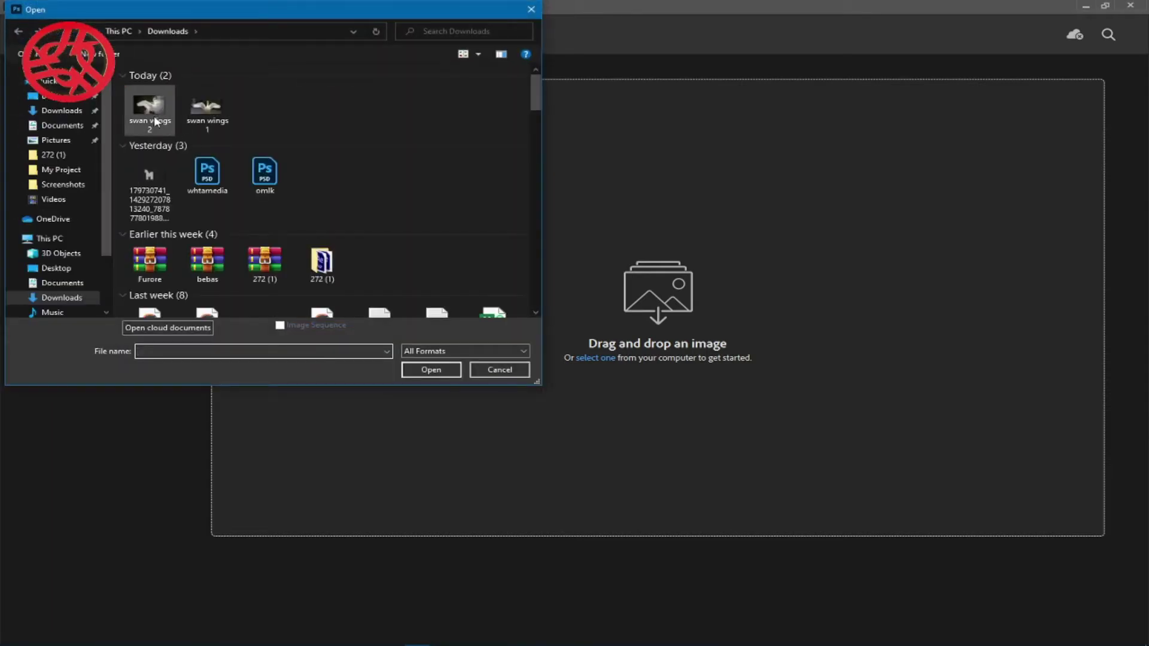
{"action": "double_click", "coordinate": [154, 122]}
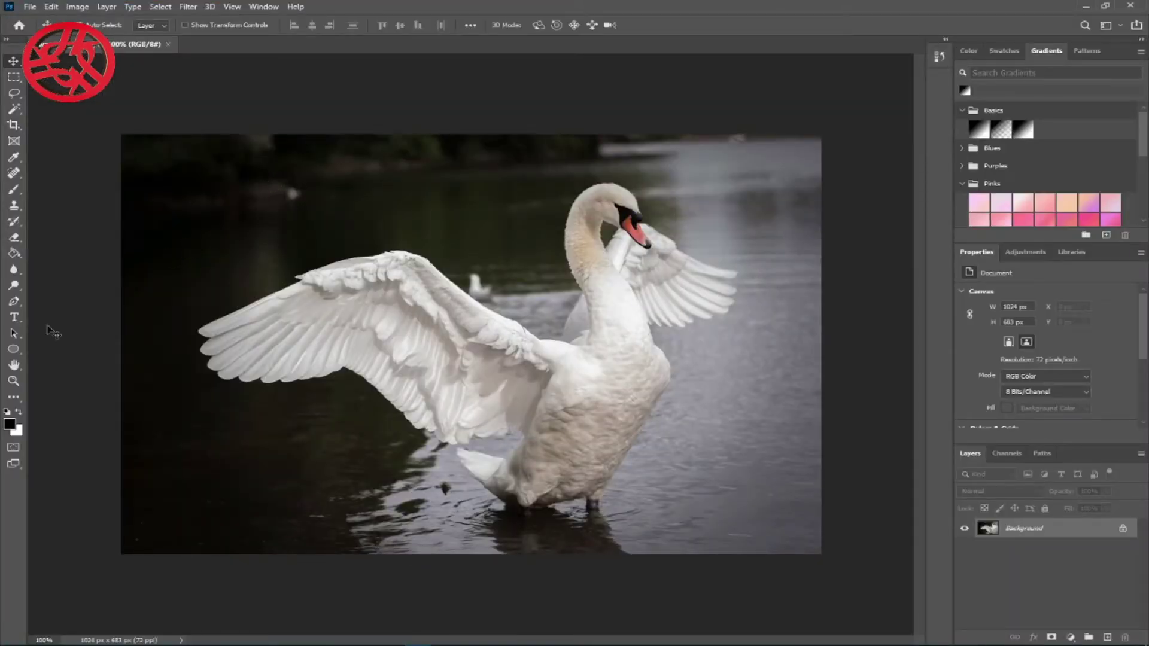
{"action": "left_click", "coordinate": [1122, 528]}
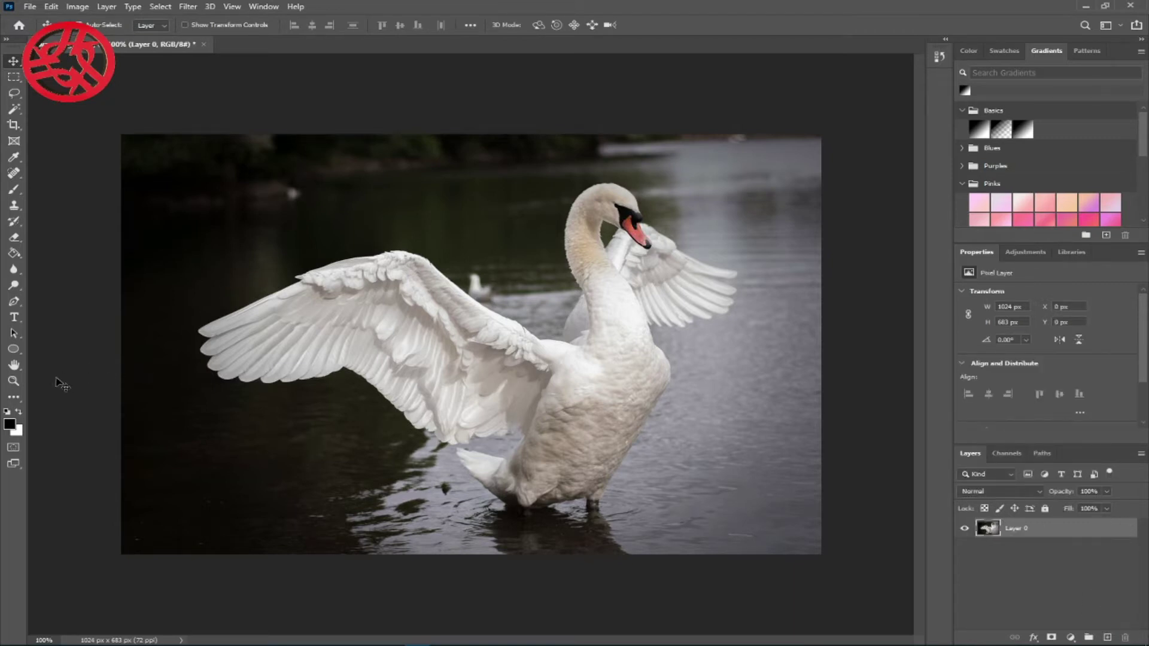
- With the Pen tool, start a path where the swan's large wing meets the body and trace its upper edge into the dark feather gap
{"action": "left_click", "coordinate": [13, 380]}
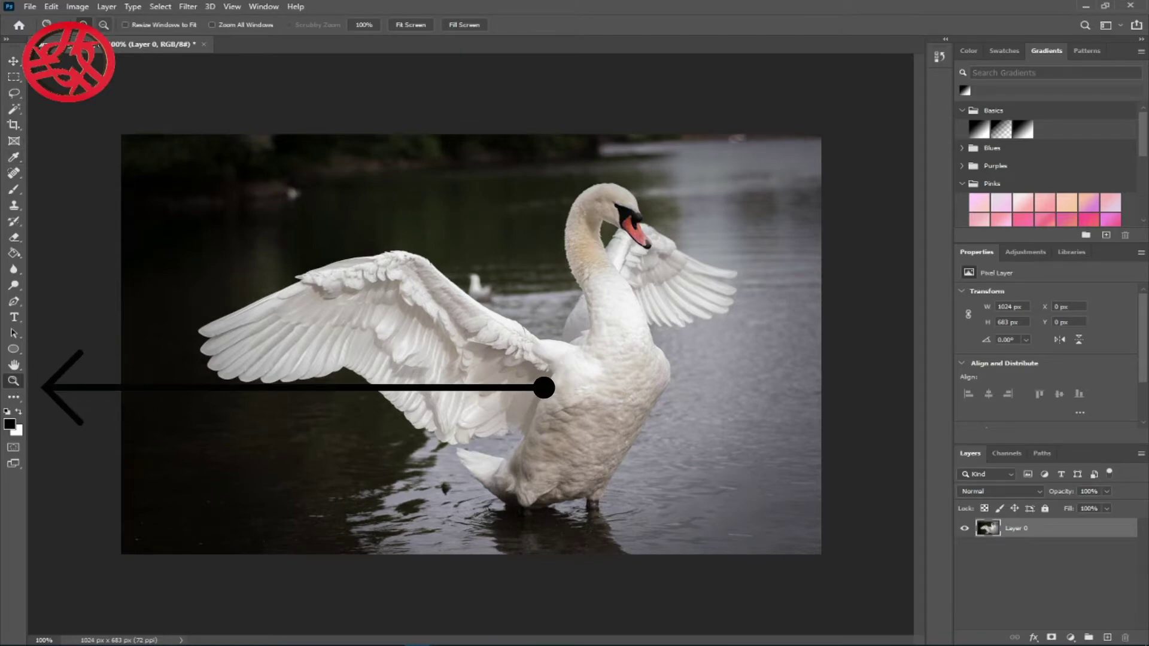
{"action": "left_click", "coordinate": [481, 398]}
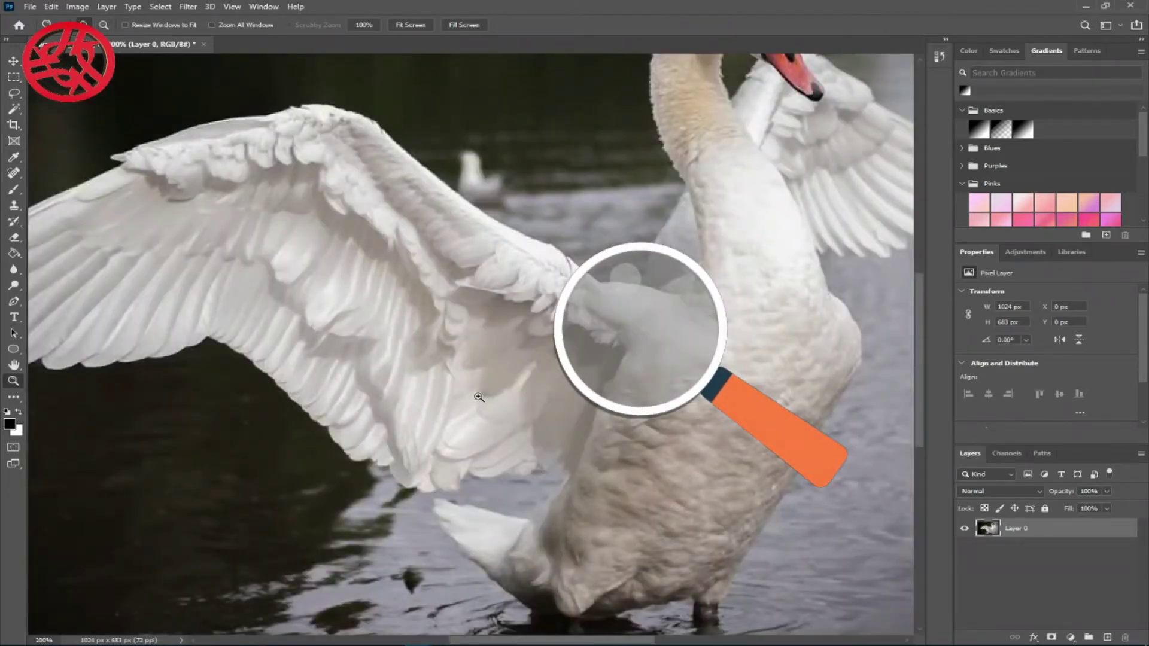
{"action": "left_click", "coordinate": [479, 396]}
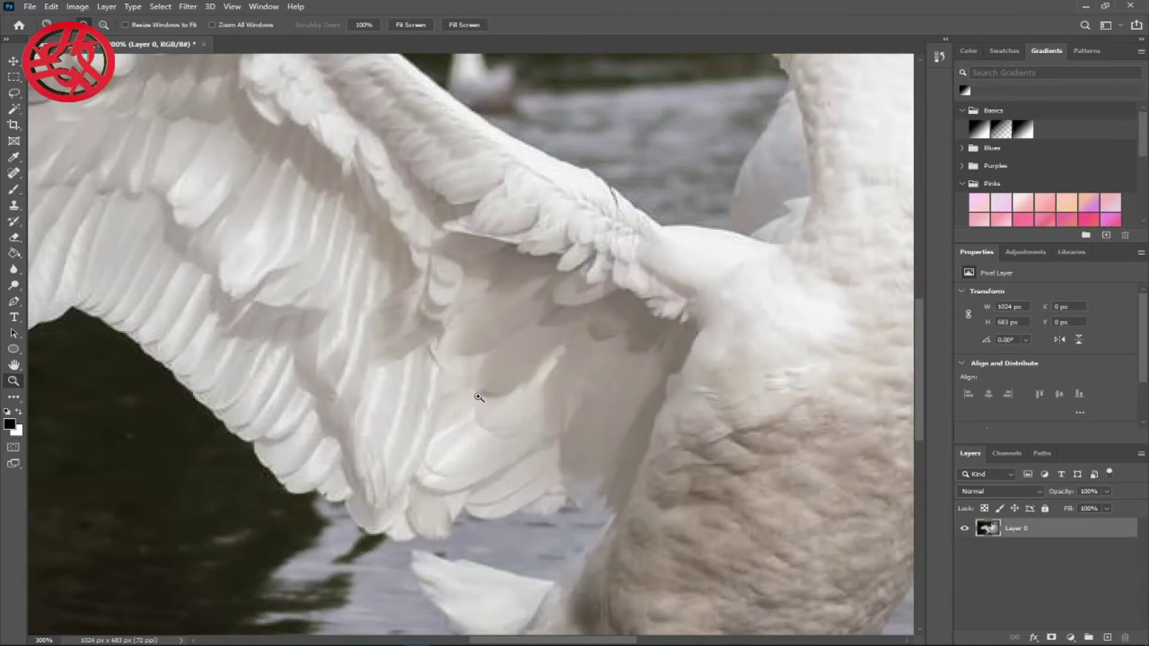
{"action": "left_click", "coordinate": [479, 397]}
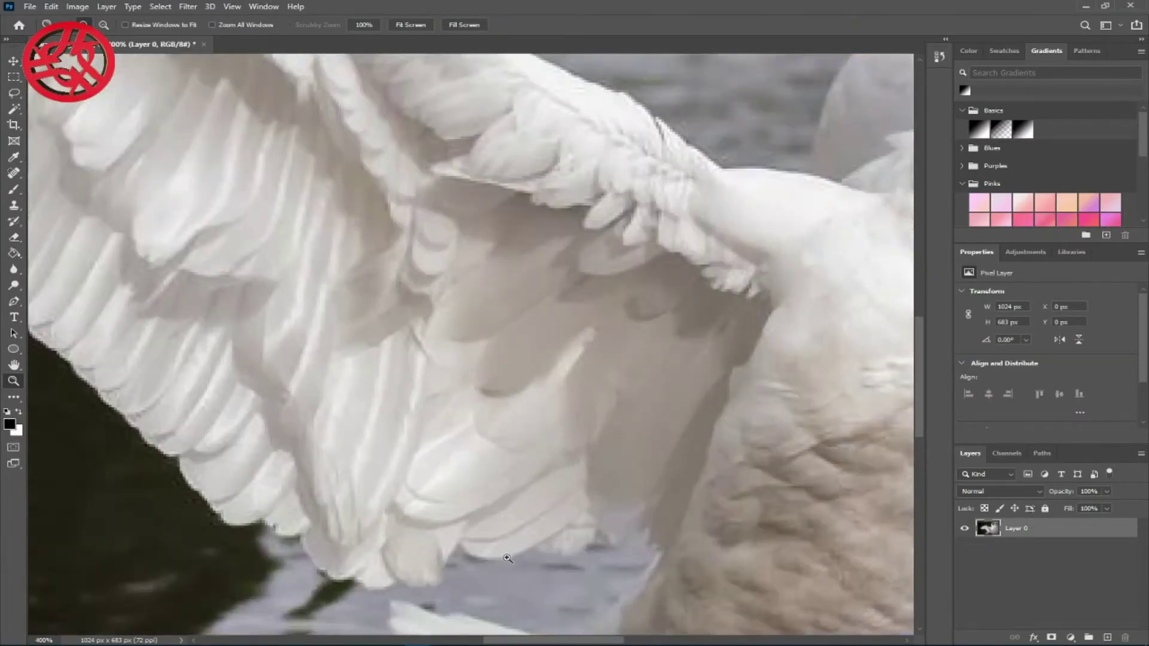
{"action": "left_click_drag", "start_coordinate": [578, 641], "coordinate": [597, 641]}
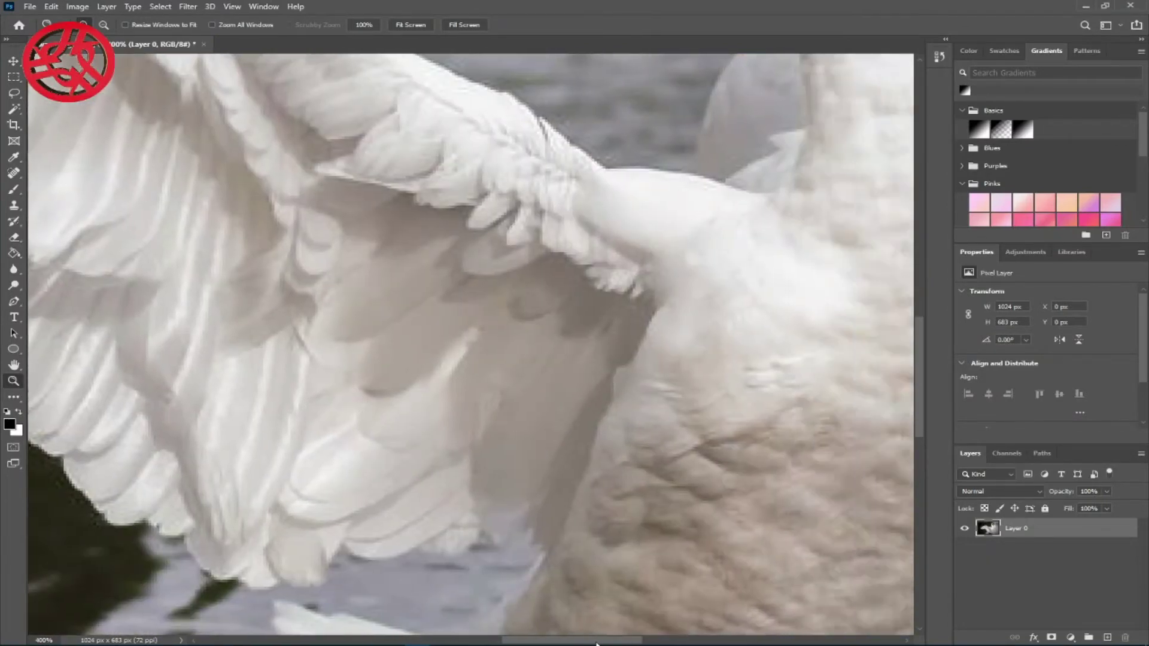
{"action": "left_click_drag", "start_coordinate": [921, 386], "coordinate": [920, 361]}
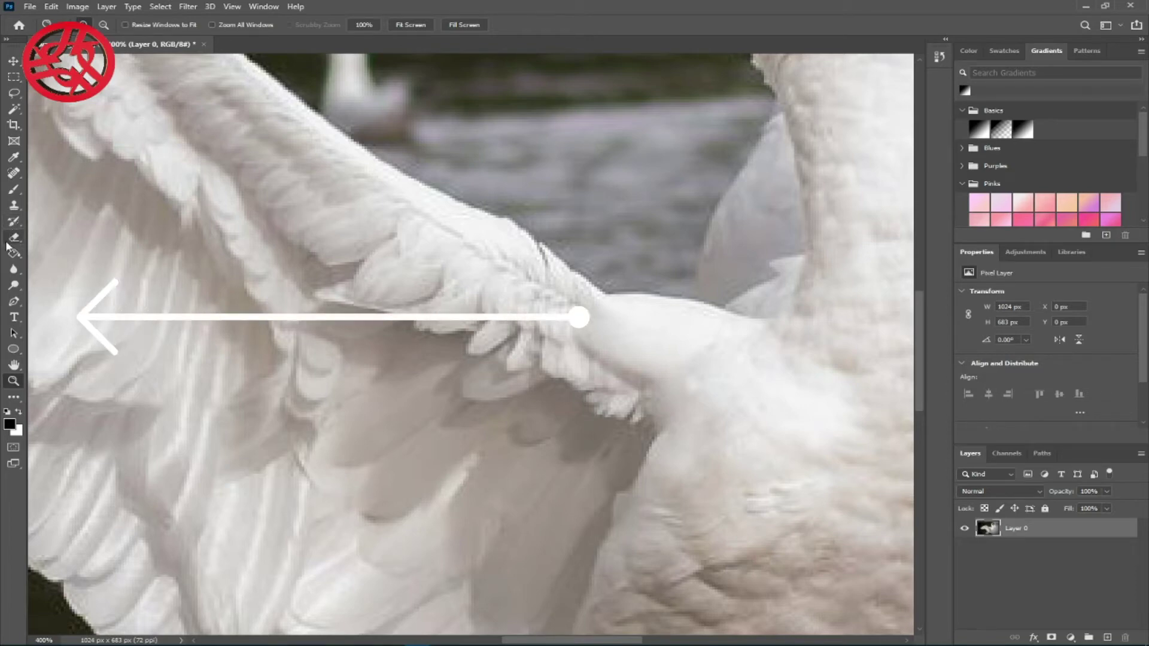
{"action": "left_click", "coordinate": [12, 302]}
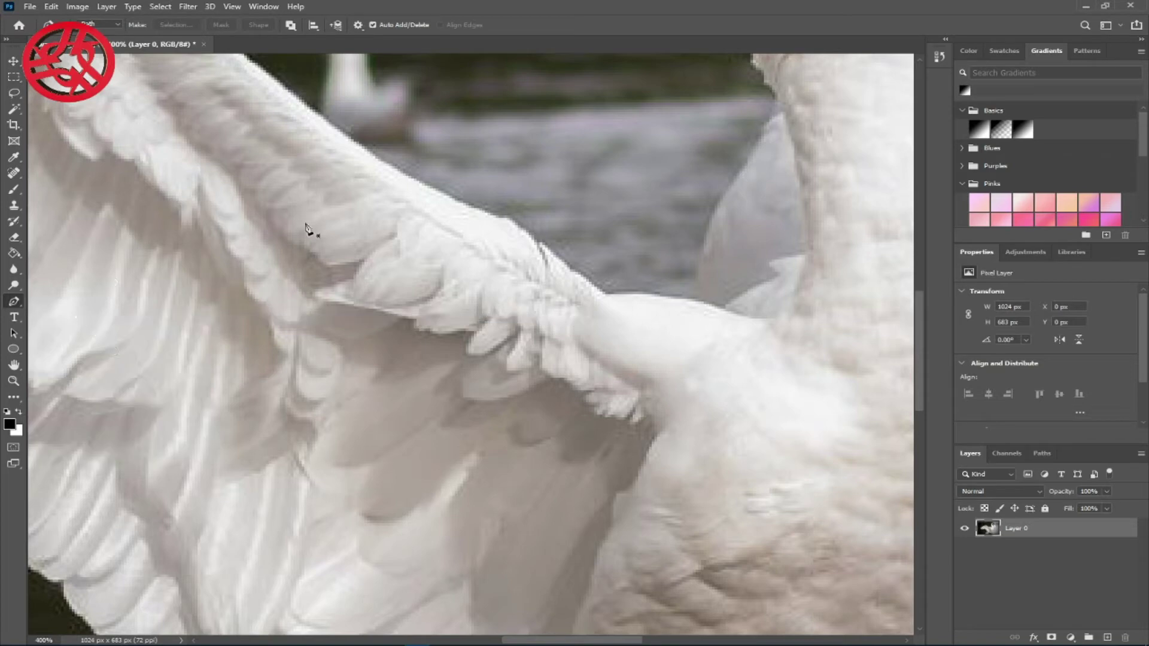
{"action": "left_click", "coordinate": [747, 319]}
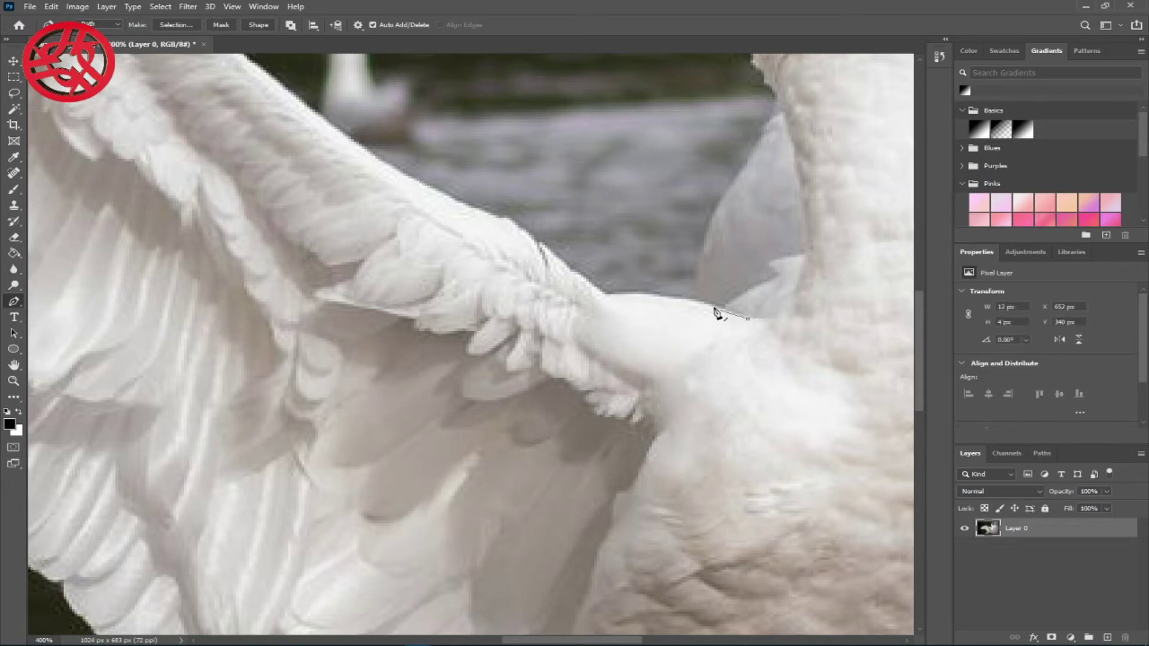
{"action": "left_click", "coordinate": [692, 300]}
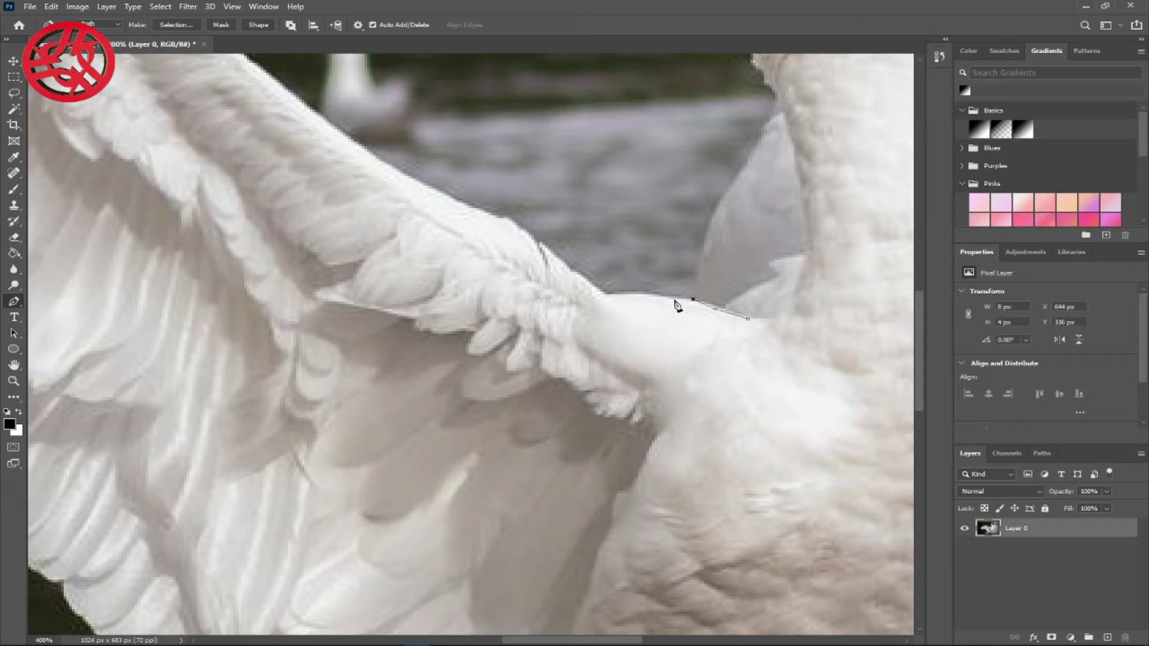
{"action": "left_click", "coordinate": [644, 295]}
{"action": "left_click", "coordinate": [606, 294]}
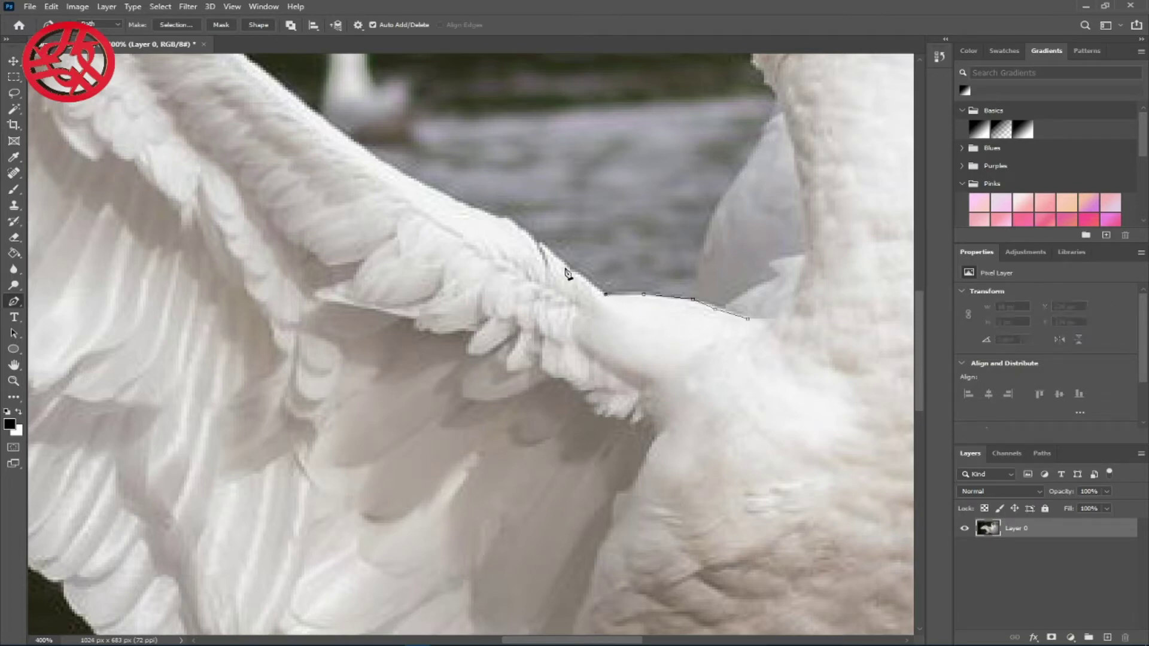
{"action": "left_click", "coordinate": [541, 242]}
{"action": "left_click_drag", "start_coordinate": [550, 280], "coordinate": [548, 275]}
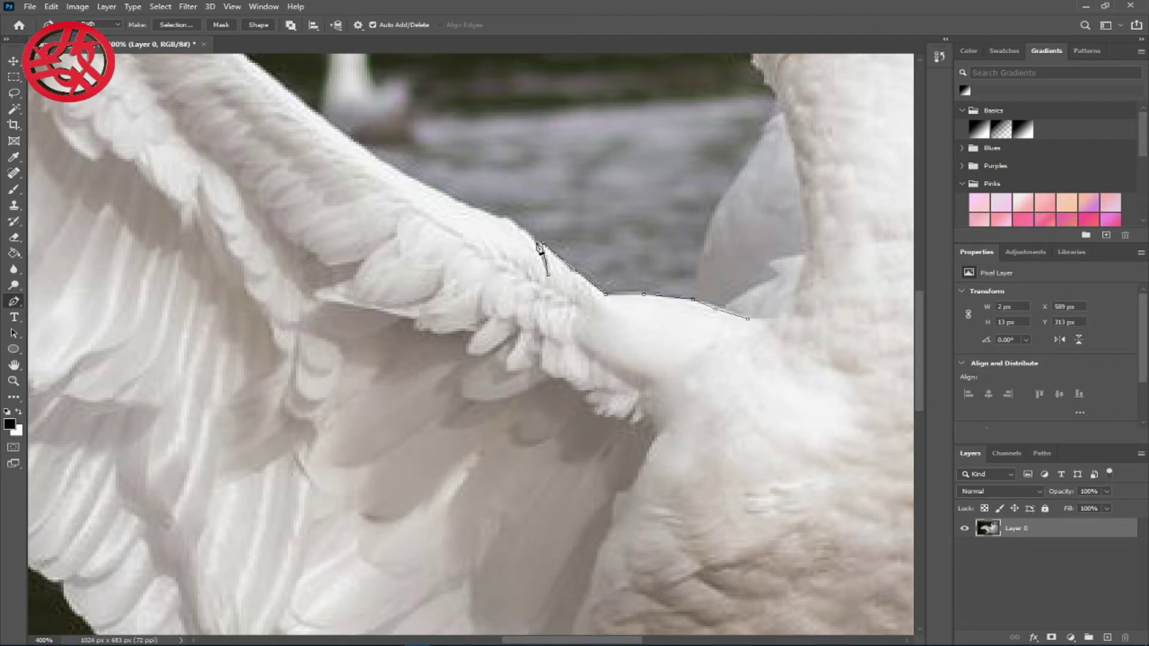
- Continue the path out of the feather gap and up the sloping upper edge of the wing, past the small bird behind it
{"action": "left_click_drag", "start_coordinate": [539, 247], "coordinate": [529, 244]}
{"action": "left_click", "coordinate": [438, 190]}
{"action": "left_click", "coordinate": [379, 162]}
{"action": "left_click_drag", "start_coordinate": [620, 639], "coordinate": [580, 639]}
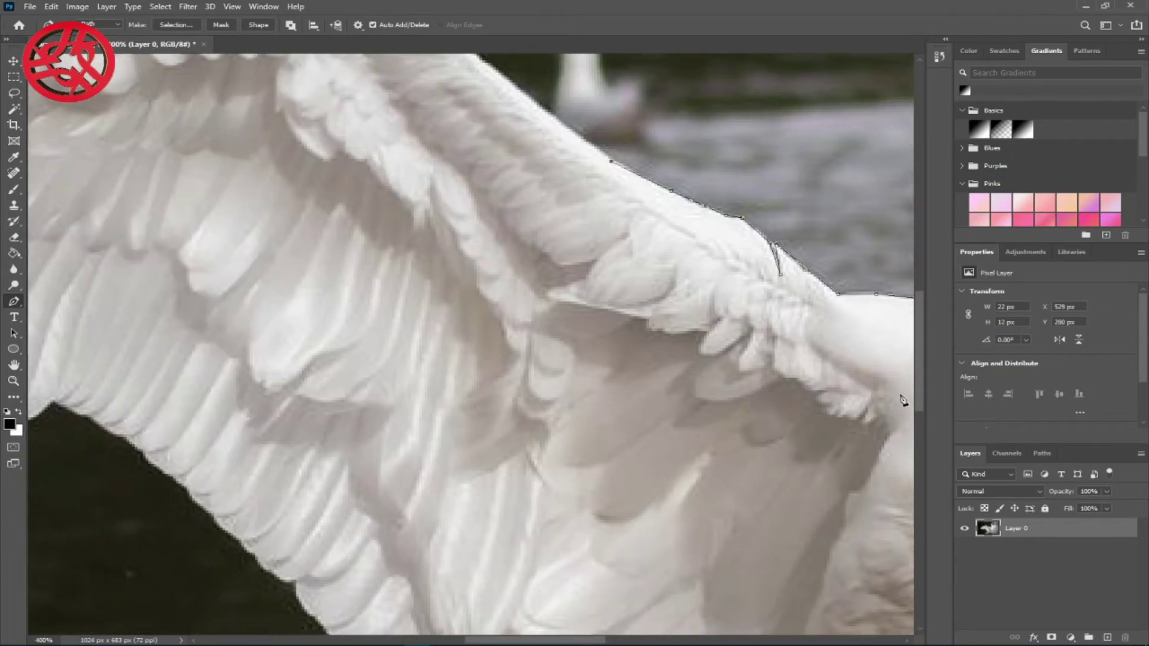
{"action": "left_click_drag", "start_coordinate": [920, 378], "coordinate": [910, 343]}
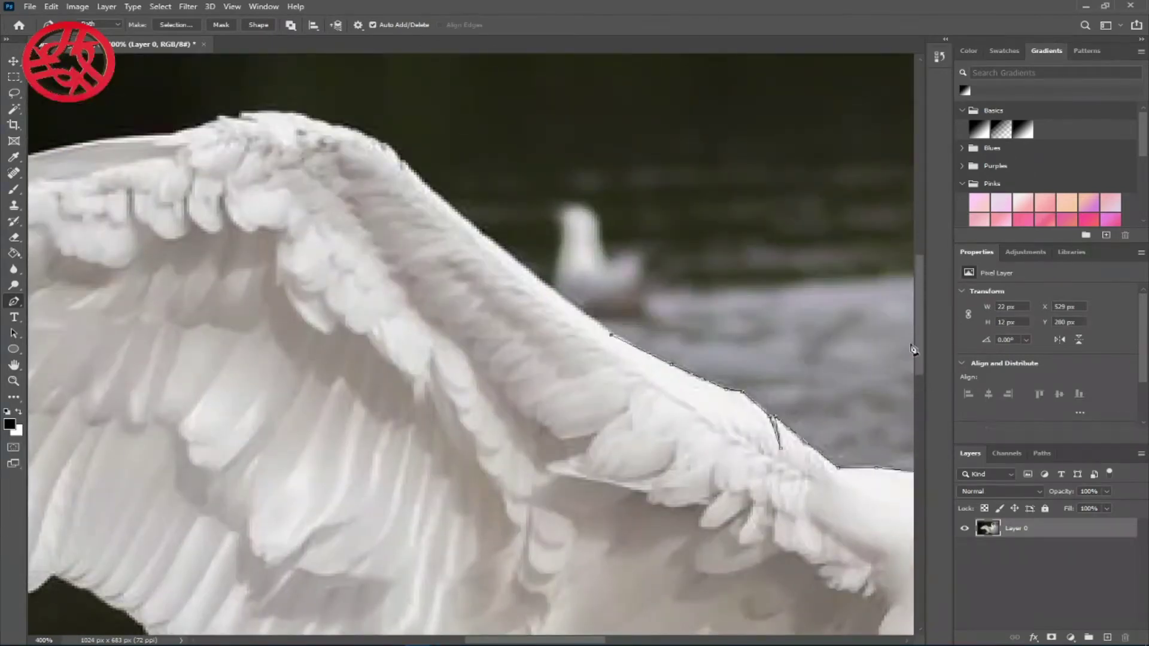
{"action": "left_click", "coordinate": [546, 283]}
{"action": "left_click", "coordinate": [477, 228]}
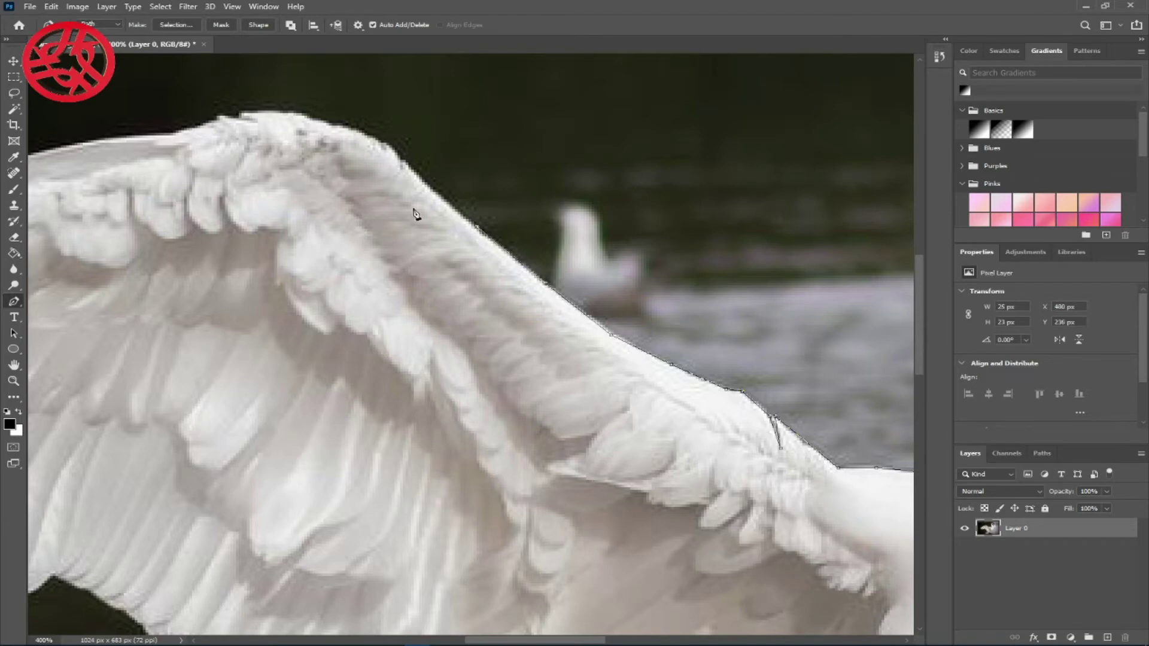
- Trace the path over the rounded crest of the wing to where the smooth outer feather begins
{"action": "left_click", "coordinate": [419, 178]}
{"action": "left_click", "coordinate": [386, 146]}
{"action": "left_click", "coordinate": [349, 129]}
{"action": "left_click", "coordinate": [332, 126]}
{"action": "left_click", "coordinate": [314, 122]}
{"action": "left_click", "coordinate": [300, 115]}
{"action": "left_click_drag", "start_coordinate": [243, 113], "coordinate": [251, 123]}
{"action": "left_click", "coordinate": [208, 124]}
{"action": "left_click", "coordinate": [187, 129]}
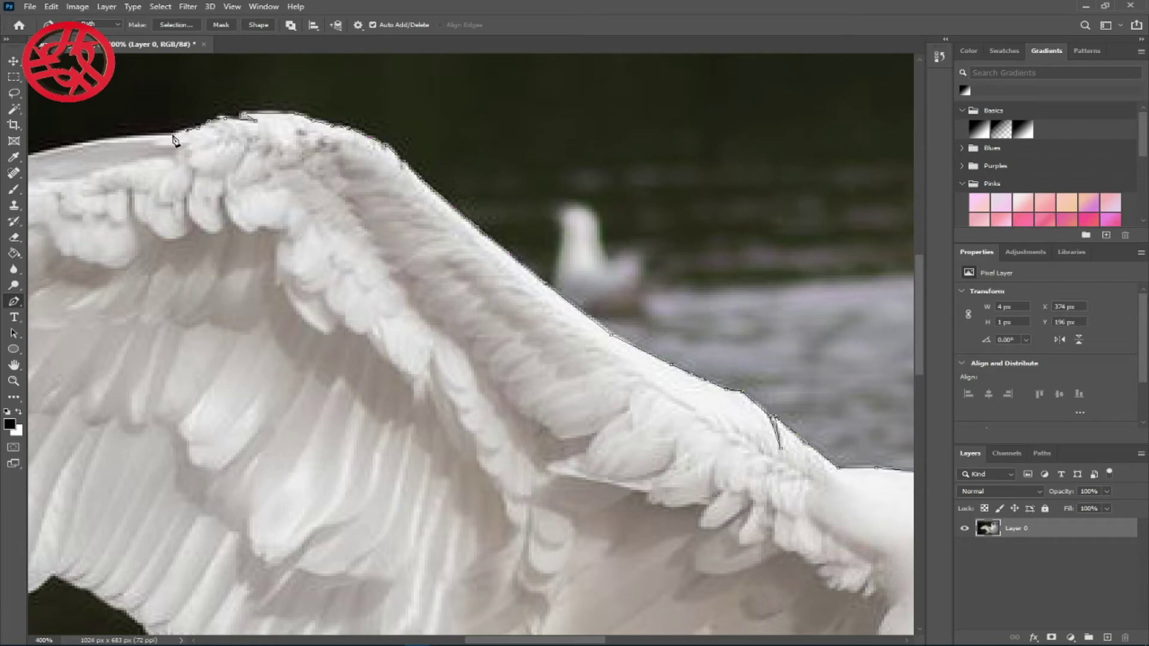
{"action": "left_click", "coordinate": [174, 138]}
- Extend the path from the crest along the upper edge, around the small protruding feather and onto the long outer feather
{"action": "left_click_drag", "start_coordinate": [598, 640], "coordinate": [518, 640]}
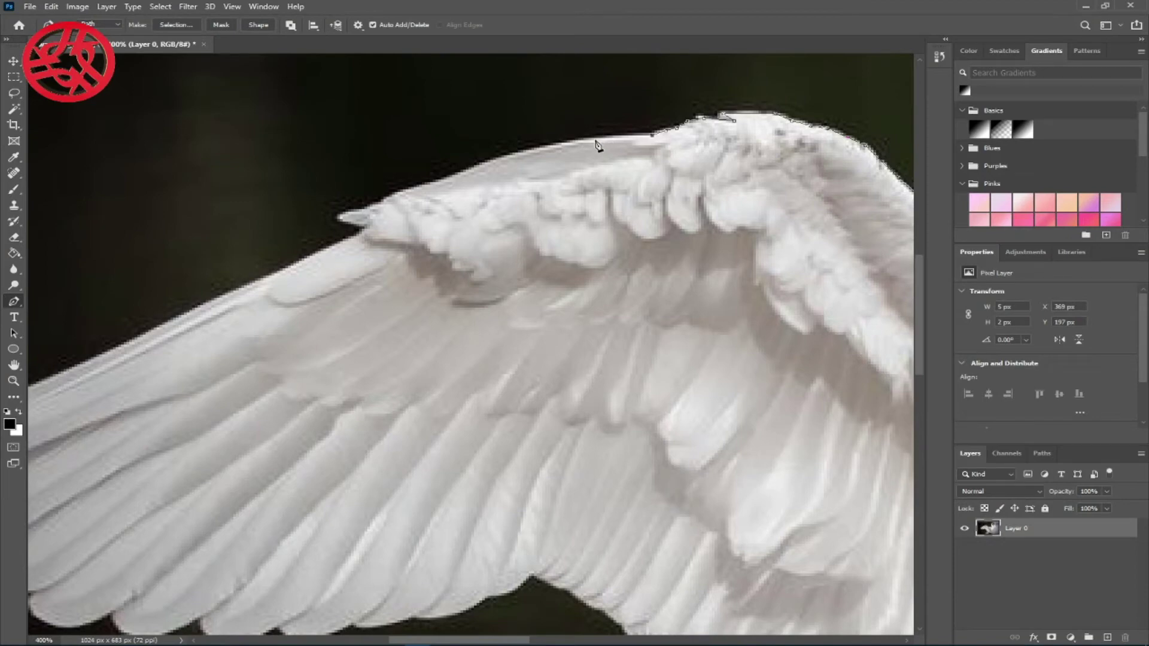
{"action": "left_click", "coordinate": [552, 145]}
{"action": "left_click", "coordinate": [477, 166]}
{"action": "left_click", "coordinate": [439, 182]}
{"action": "left_click", "coordinate": [379, 203]}
{"action": "left_click", "coordinate": [358, 215]}
{"action": "left_click", "coordinate": [339, 217]}
{"action": "left_click", "coordinate": [354, 226]}
{"action": "left_click", "coordinate": [370, 231]}
{"action": "left_click", "coordinate": [366, 232]}
{"action": "left_click_drag", "start_coordinate": [367, 238], "coordinate": [359, 239]}
{"action": "left_click", "coordinate": [280, 275]}
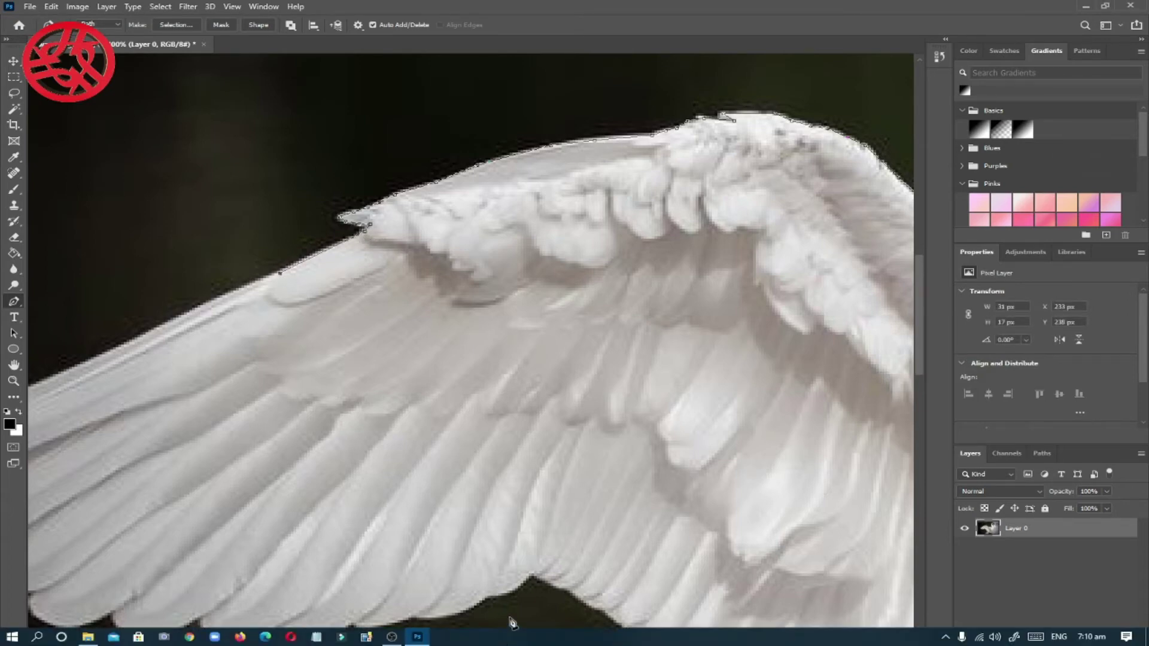
- Trace the long outer feather's edge to the wingtip and around its rounded end to the first gap between feathers
{"action": "left_click_drag", "start_coordinate": [482, 641], "coordinate": [432, 642]}
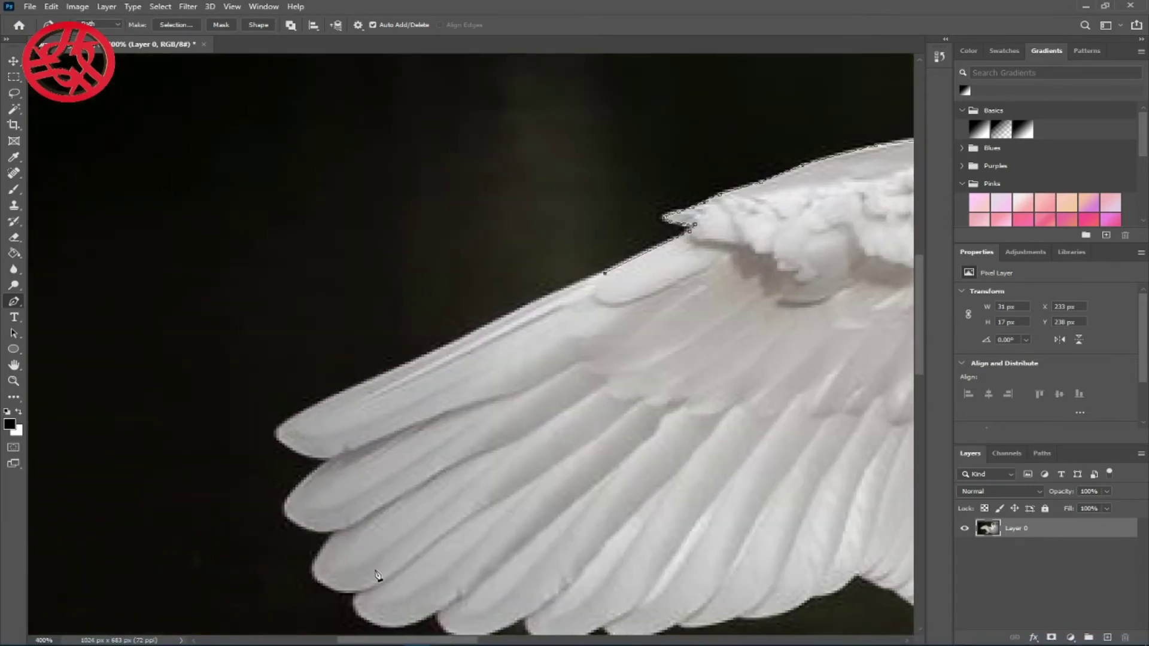
{"action": "left_click", "coordinate": [419, 358]}
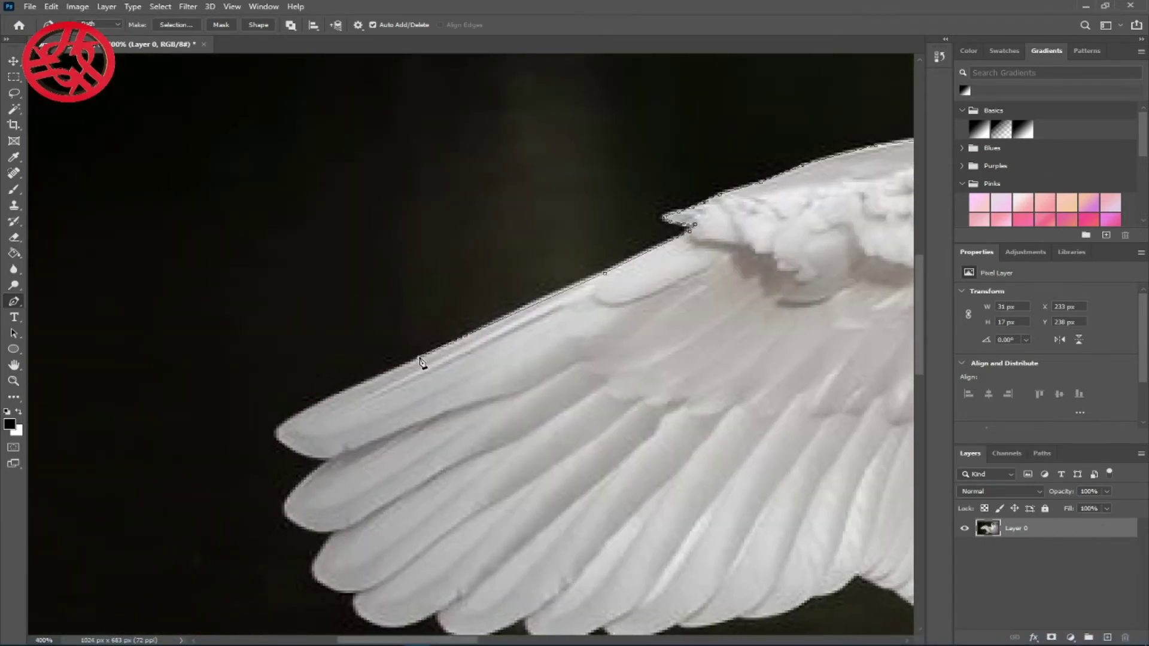
{"action": "left_click", "coordinate": [280, 432]}
{"action": "left_click", "coordinate": [277, 442]}
{"action": "left_click", "coordinate": [281, 443]}
{"action": "left_click", "coordinate": [311, 461]}
{"action": "left_click", "coordinate": [319, 463]}
{"action": "left_click", "coordinate": [331, 460]}
- Outline the rounded ends of the second and third feathers at the wingtip, following the gap between them
{"action": "left_click", "coordinate": [309, 477]}
{"action": "left_click", "coordinate": [285, 517]}
{"action": "left_click", "coordinate": [295, 525]}
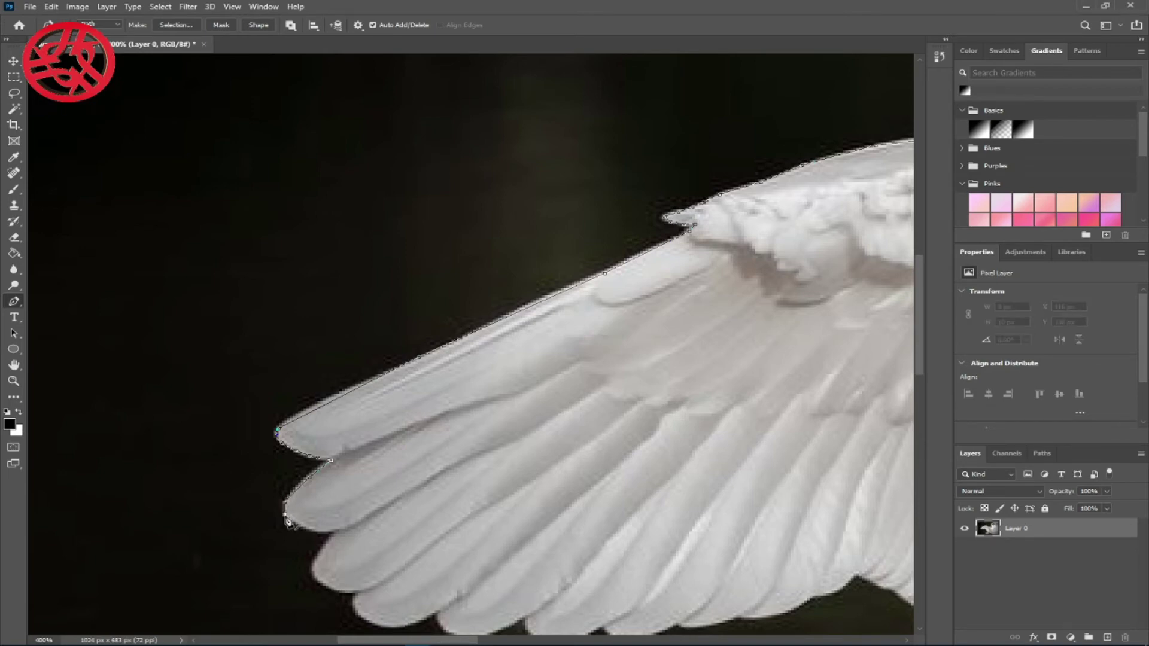
{"action": "left_click", "coordinate": [323, 533]}
{"action": "left_click", "coordinate": [335, 537]}
{"action": "left_click", "coordinate": [328, 539]}
{"action": "left_click", "coordinate": [321, 552]}
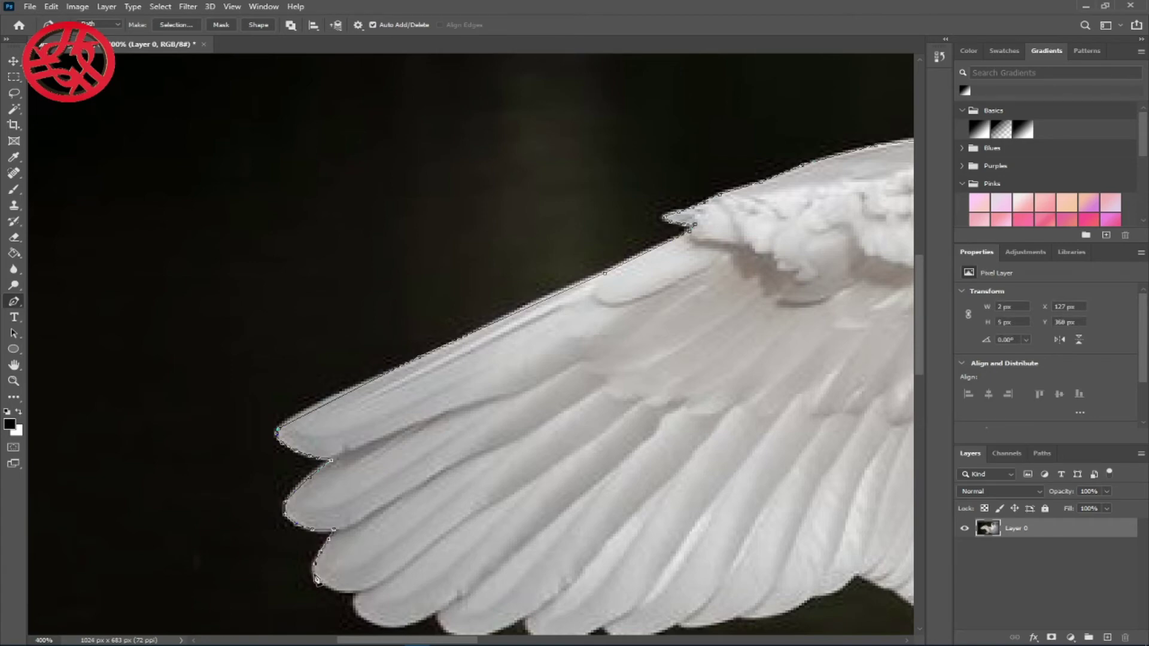
{"action": "left_click", "coordinate": [315, 573]}
{"action": "left_click", "coordinate": [324, 585]}
{"action": "left_click", "coordinate": [340, 592]}
{"action": "left_click", "coordinate": [360, 593]}
- Continue the path around the next three feather tips along the underside of the wing
{"action": "scroll", "coordinate": [362, 597], "scroll_direction": "down", "scroll_amount": 5}
{"action": "left_click", "coordinate": [375, 350]}
{"action": "left_click", "coordinate": [398, 352]}
{"action": "left_click", "coordinate": [443, 335]}
{"action": "left_click", "coordinate": [471, 361]}
{"action": "left_click", "coordinate": [531, 340]}
{"action": "left_click", "coordinate": [602, 352]}
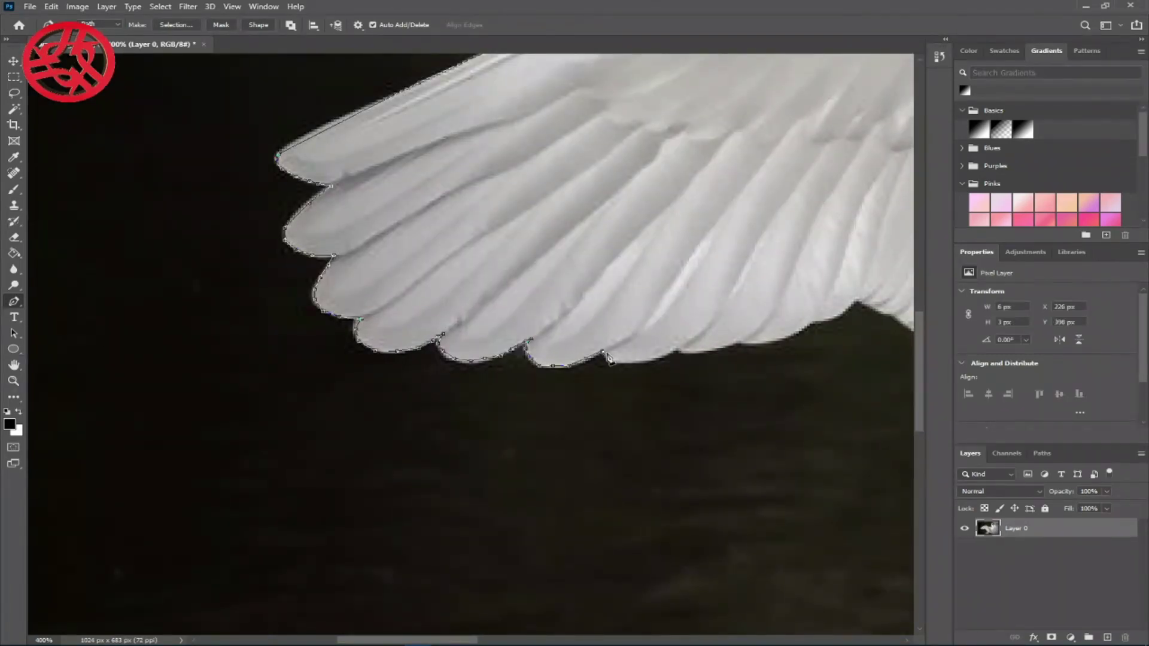
- Trace the remaining shallow feather ends up to the inward corner of the wing's lower edge
{"action": "left_click", "coordinate": [677, 350]}
{"action": "left_click", "coordinate": [746, 340]}
{"action": "left_click", "coordinate": [818, 319]}
{"action": "left_click", "coordinate": [856, 302]}
- Continue the path from the inward corner down the diagonal lower edge of the wing to where the dark water ends
{"action": "left_click_drag", "start_coordinate": [871, 309], "coordinate": [427, 309]}
{"action": "left_click", "coordinate": [451, 314]}
{"action": "left_click", "coordinate": [502, 350]}
{"action": "left_click", "coordinate": [535, 380]}
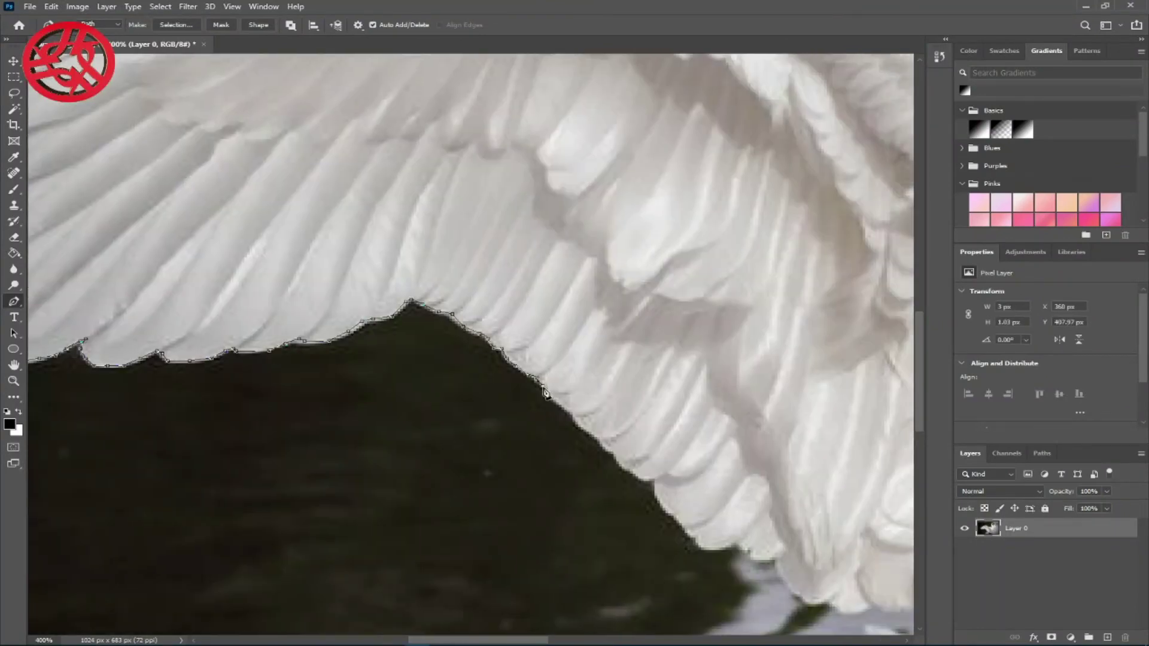
{"action": "left_click", "coordinate": [554, 400]}
{"action": "left_click", "coordinate": [577, 422]}
{"action": "left_click", "coordinate": [619, 466]}
{"action": "left_click", "coordinate": [657, 479]}
{"action": "left_click", "coordinate": [673, 515]}
{"action": "left_click", "coordinate": [695, 535]}
{"action": "left_click", "coordinate": [704, 546]}
- Trace the lowest feather tips of the wing towards the swan's body
{"action": "left_click", "coordinate": [555, 609]}
{"action": "left_click", "coordinate": [607, 589]}
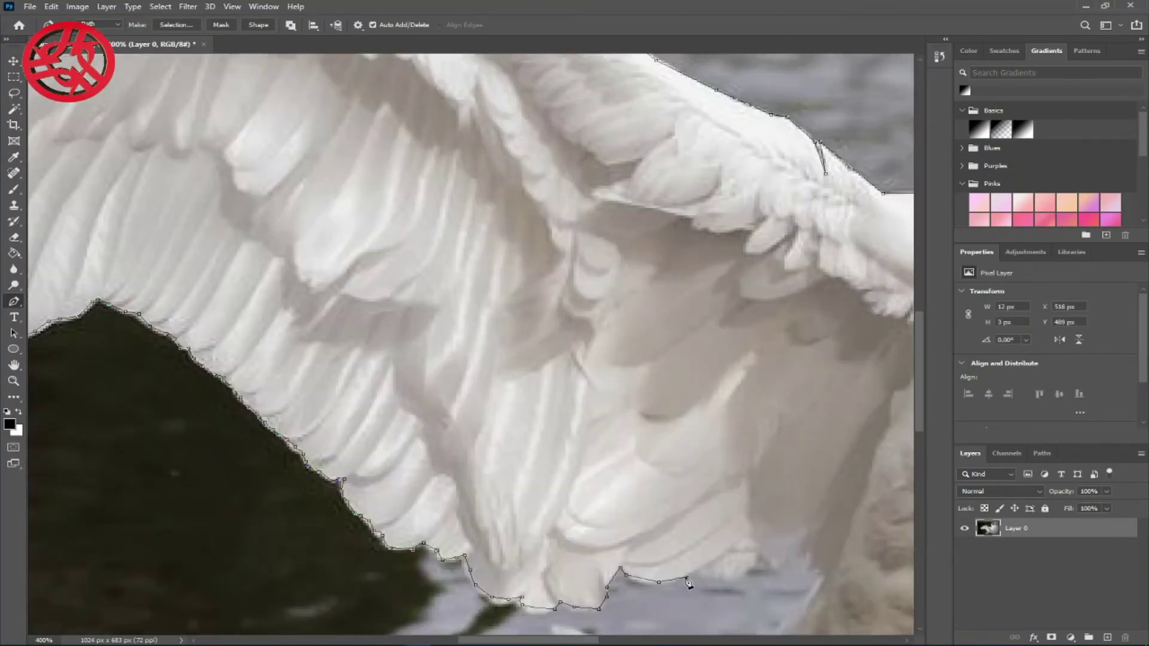
{"action": "left_click", "coordinate": [686, 578]}
{"action": "left_click", "coordinate": [771, 558]}
- Close the path by tracing up the joint between the wing and the body to the starting point
{"action": "scroll", "coordinate": [822, 580], "scroll_direction": "right", "scroll_amount": 5}
{"action": "left_click", "coordinate": [538, 440]}
{"action": "left_click", "coordinate": [591, 326]}
{"action": "left_click", "coordinate": [681, 218]}
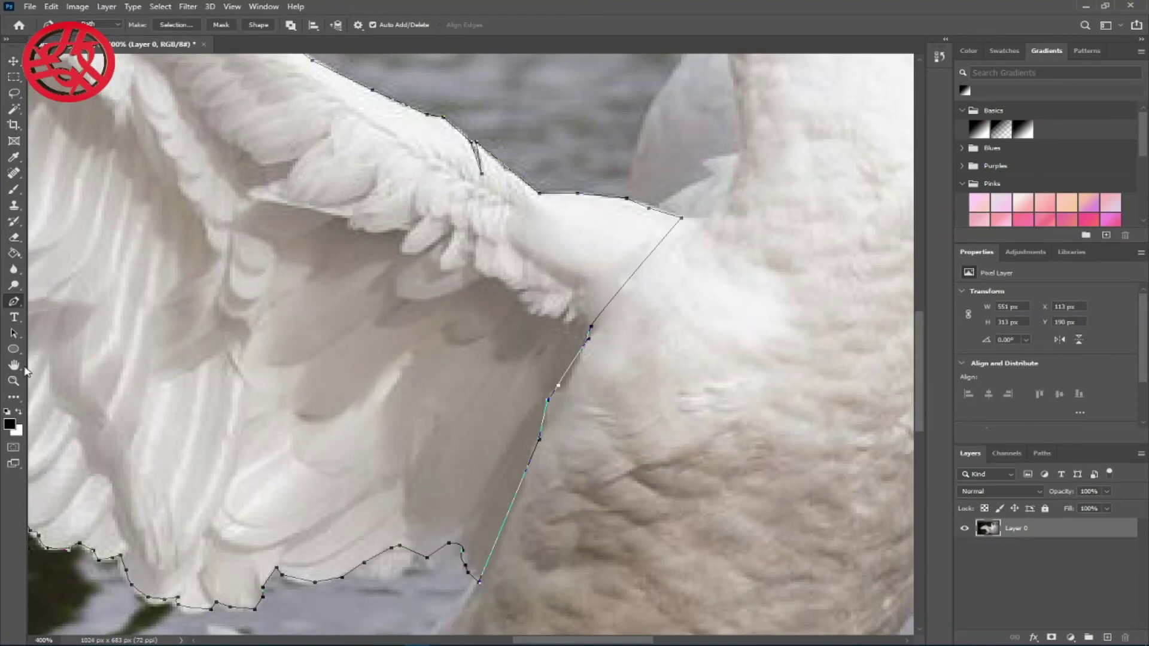
{"action": "left_click", "coordinate": [13, 380]}
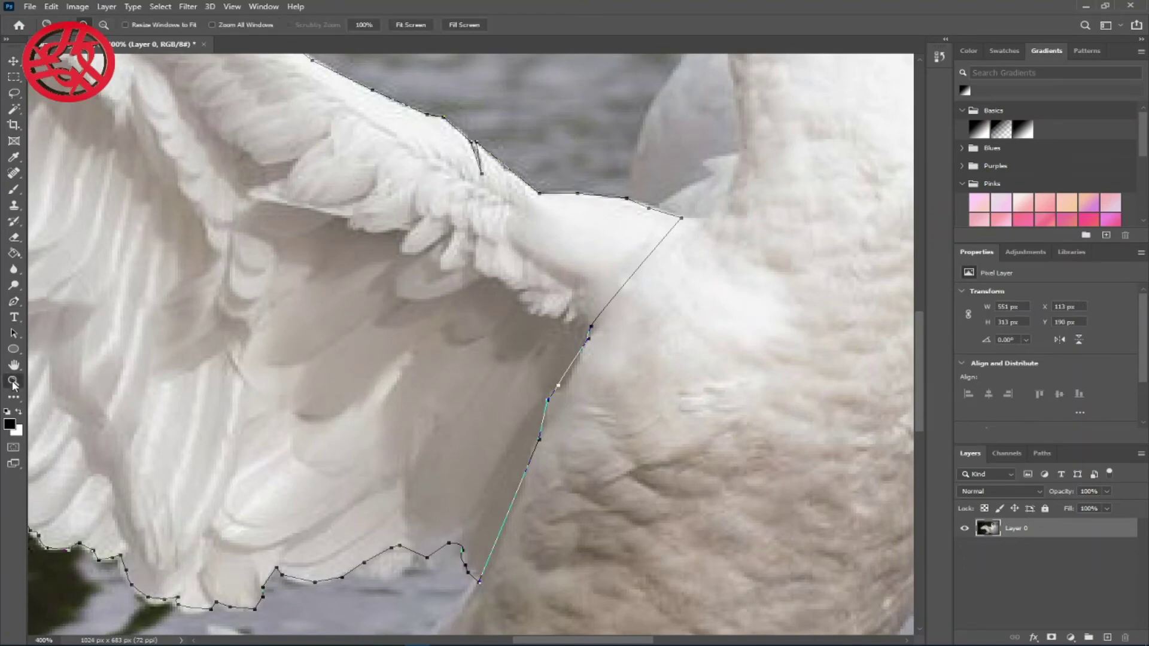
{"action": "left_click", "coordinate": [103, 25]}
{"action": "left_click", "coordinate": [368, 308]}
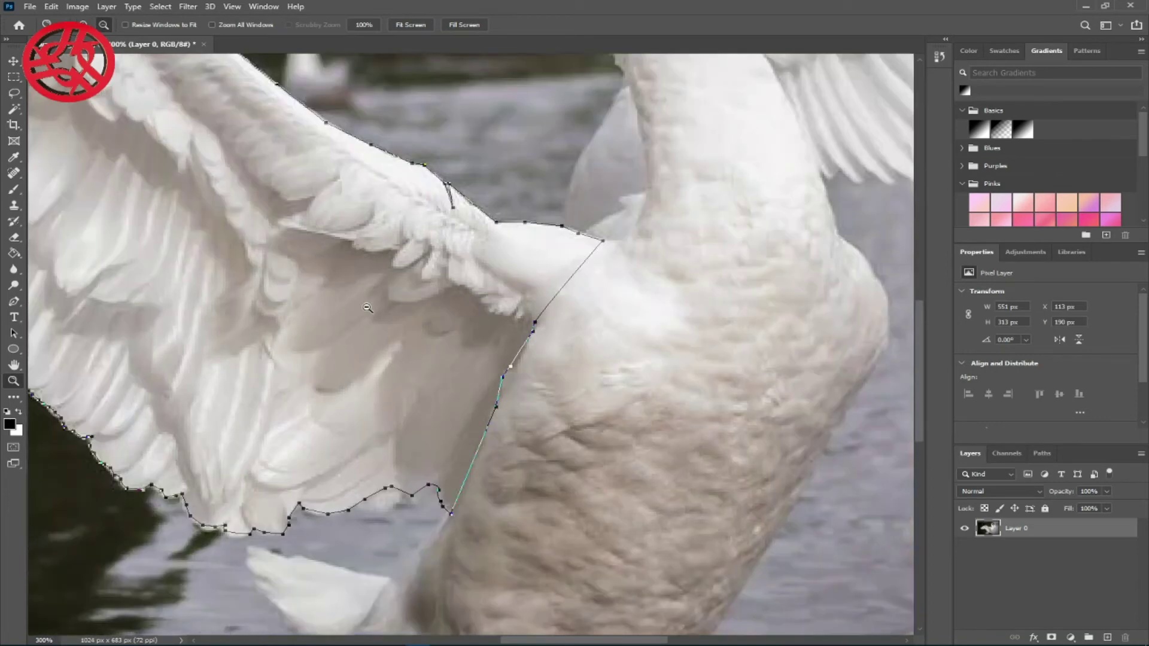
- Load the wing's work path as a selection and copy the selected wing from Layer 0 to a new layer
{"action": "double_click", "coordinate": [368, 307]}
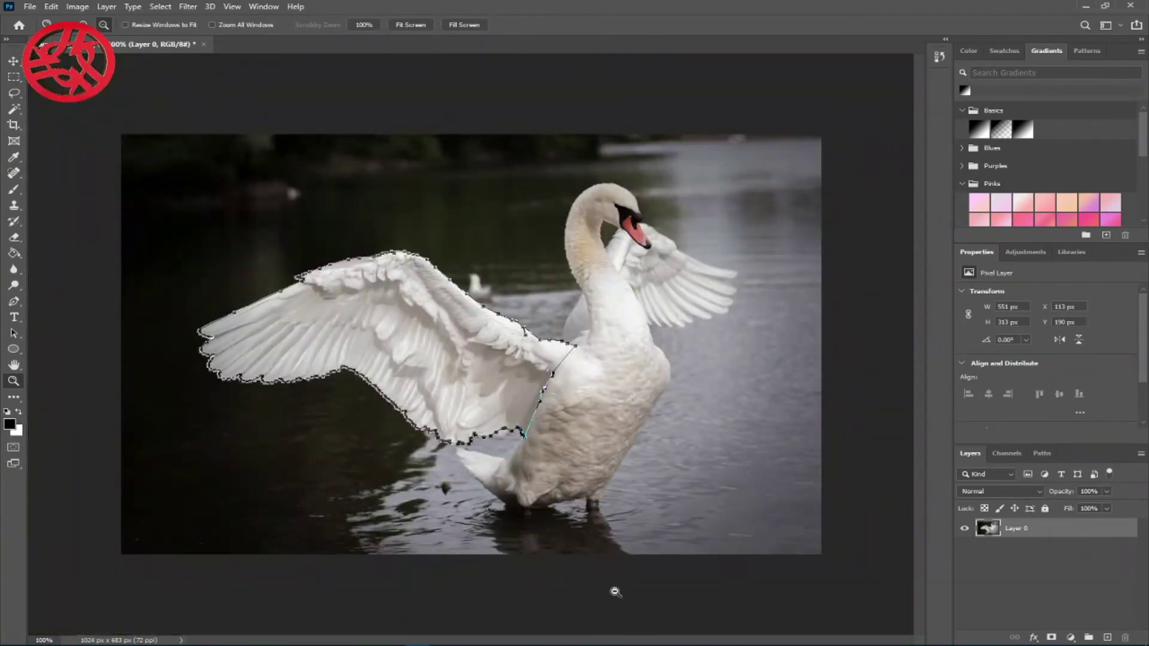
{"action": "left_click", "coordinate": [1047, 456]}
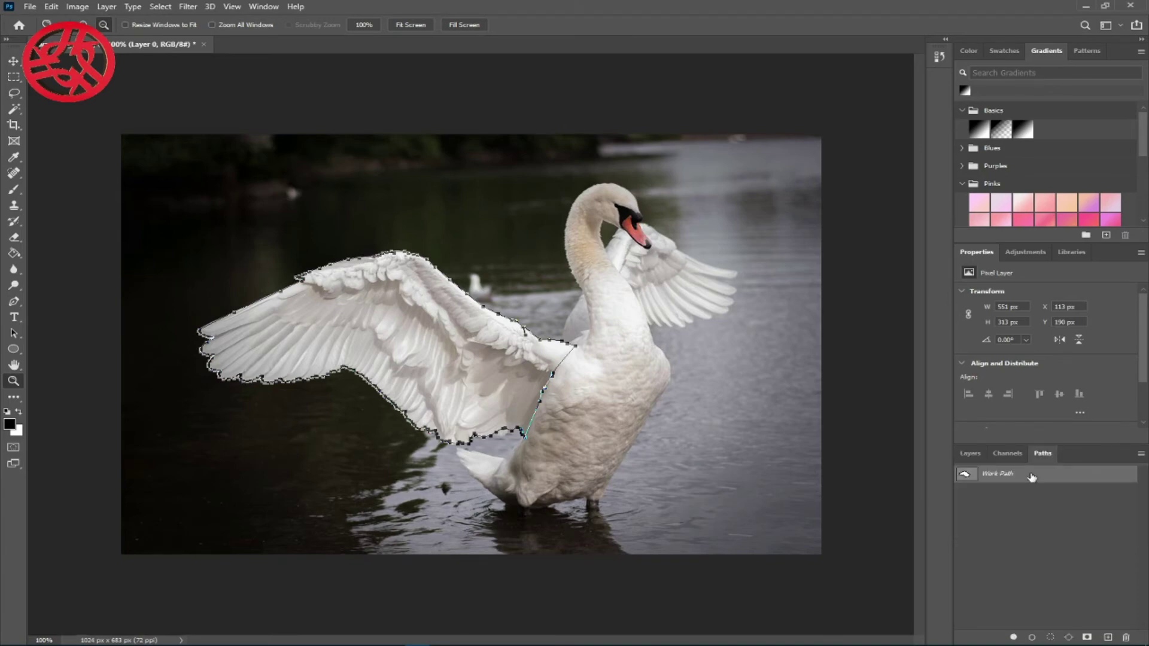
{"action": "mouse_move", "coordinate": [1047, 643]}
{"action": "left_click", "coordinate": [1051, 636]}
{"action": "mouse_move", "coordinate": [1059, 641]}
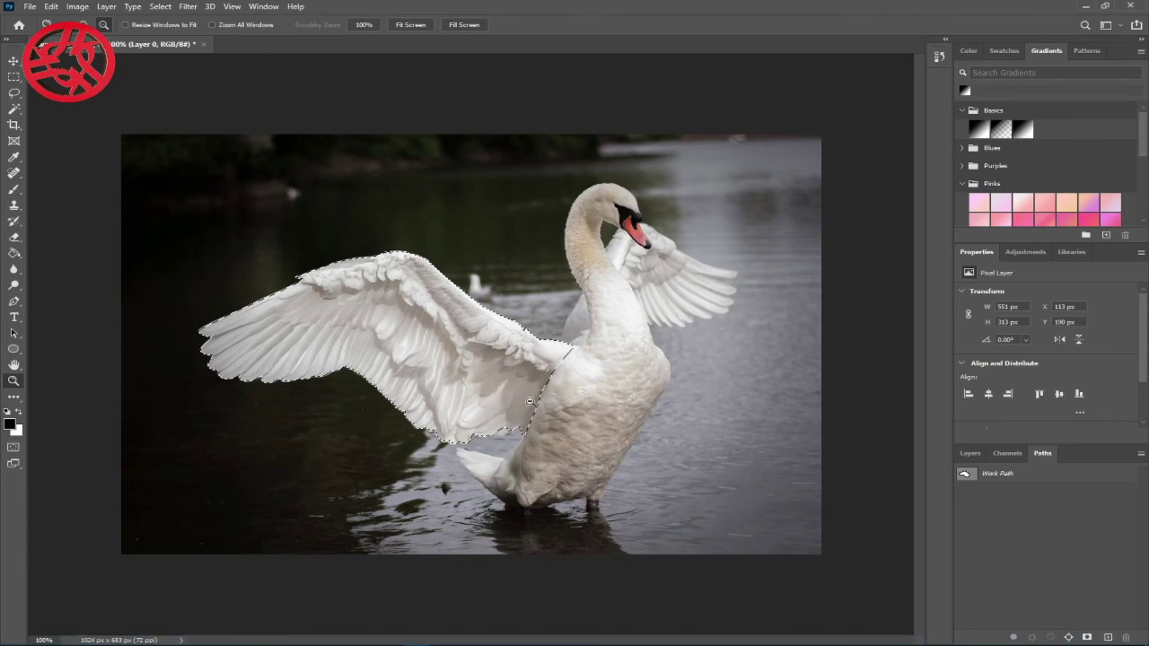
{"action": "left_click", "coordinate": [979, 454]}
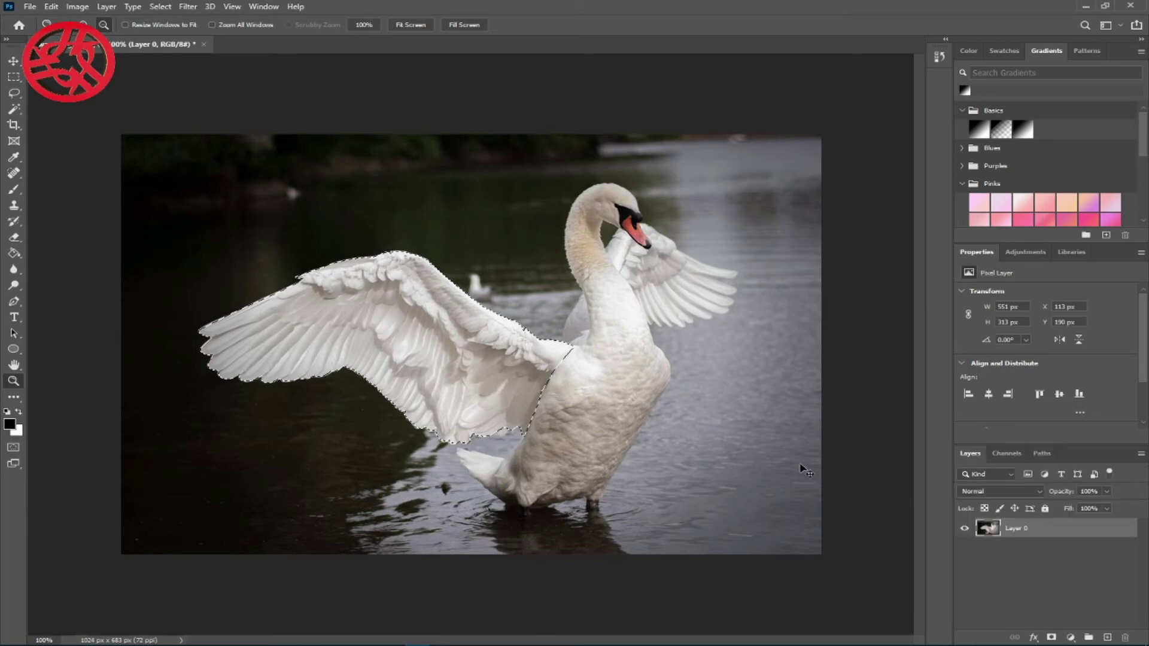
{"action": "key", "text": "ctrl+j"}
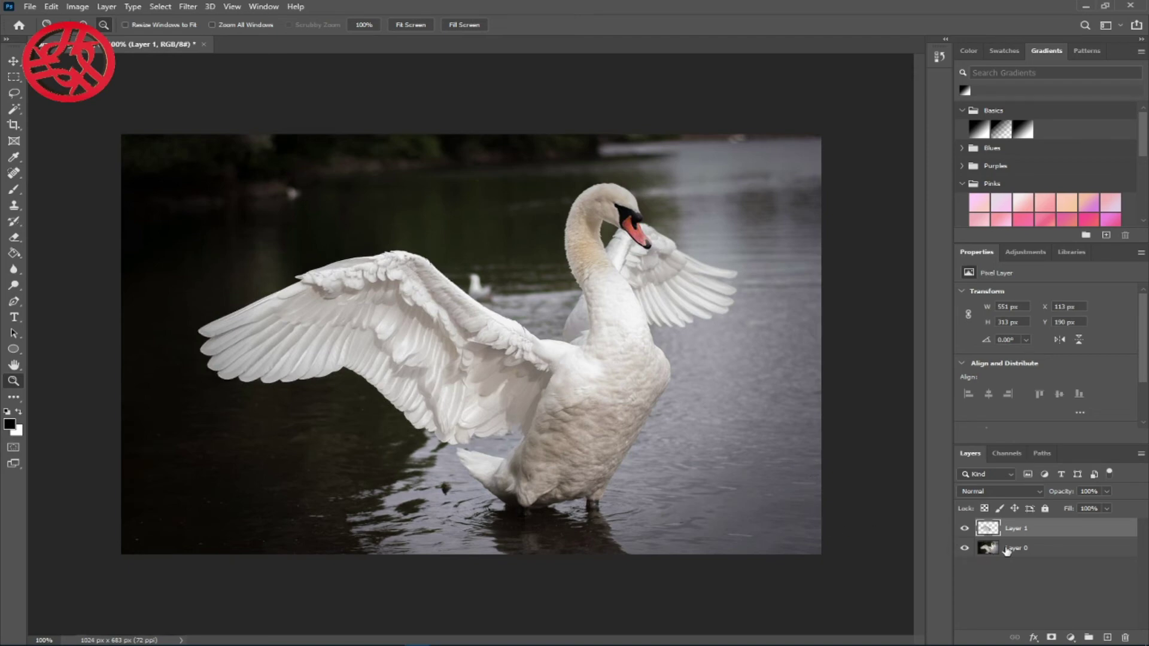
- Hide the original photo layer, Layer 0, and move the cut-out wing up towards the canvas's upper-left corner
{"action": "left_click", "coordinate": [1026, 549]}
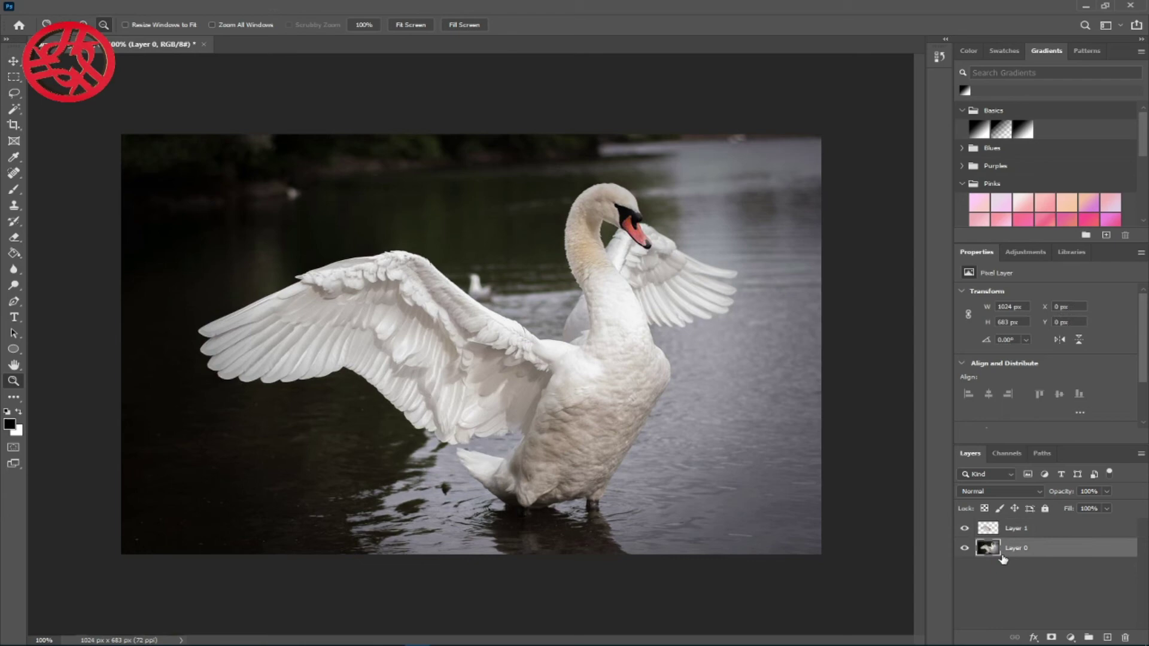
{"action": "left_click", "coordinate": [965, 548]}
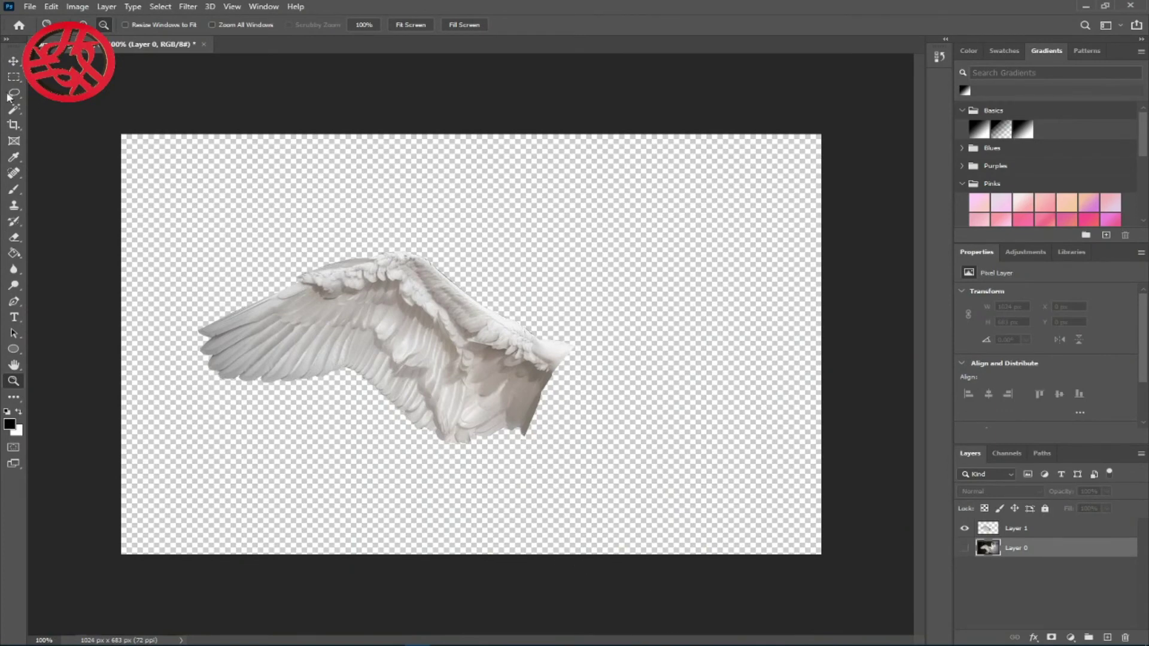
{"action": "left_click", "coordinate": [14, 62]}
{"action": "left_click_drag", "start_coordinate": [397, 377], "coordinate": [359, 338]}
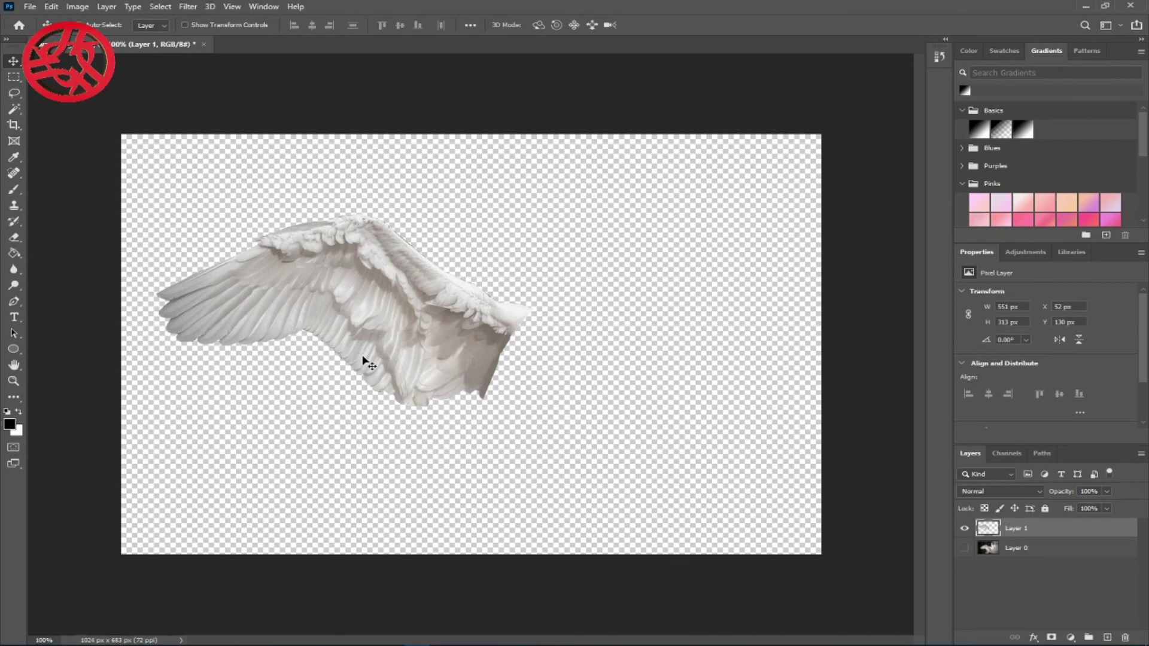
- Duplicate the wing layer, flip the copy horizontally and place it opposite the original so the two form a pair
{"action": "key", "text": "ctrl+j"}
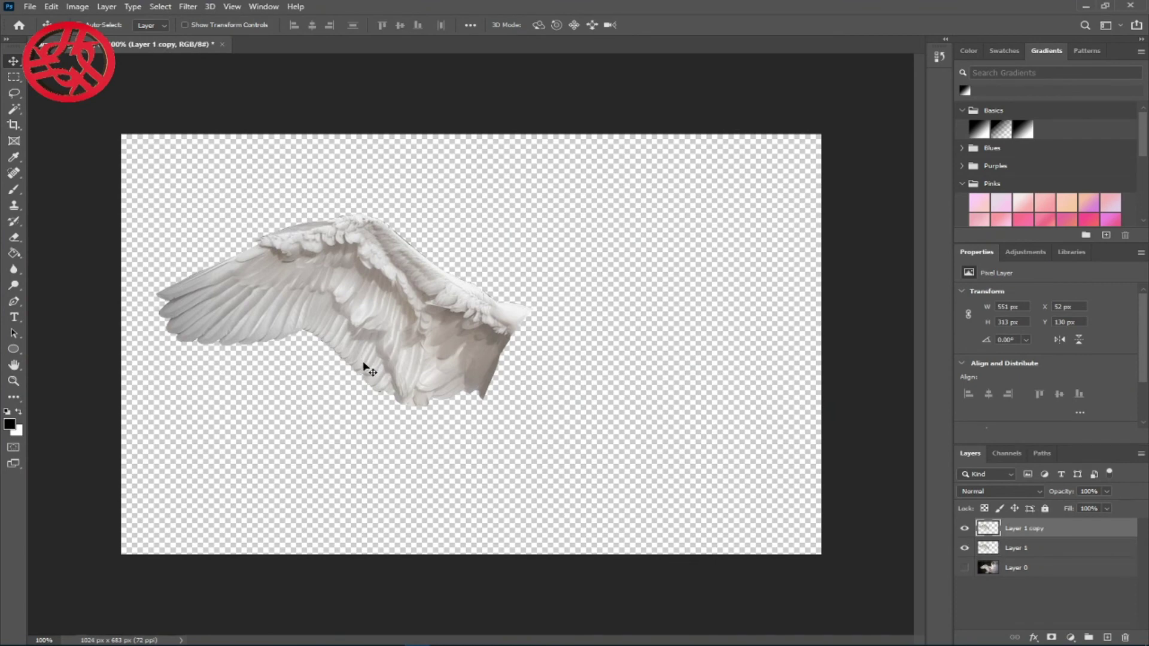
{"action": "key", "text": "ctrl+t"}
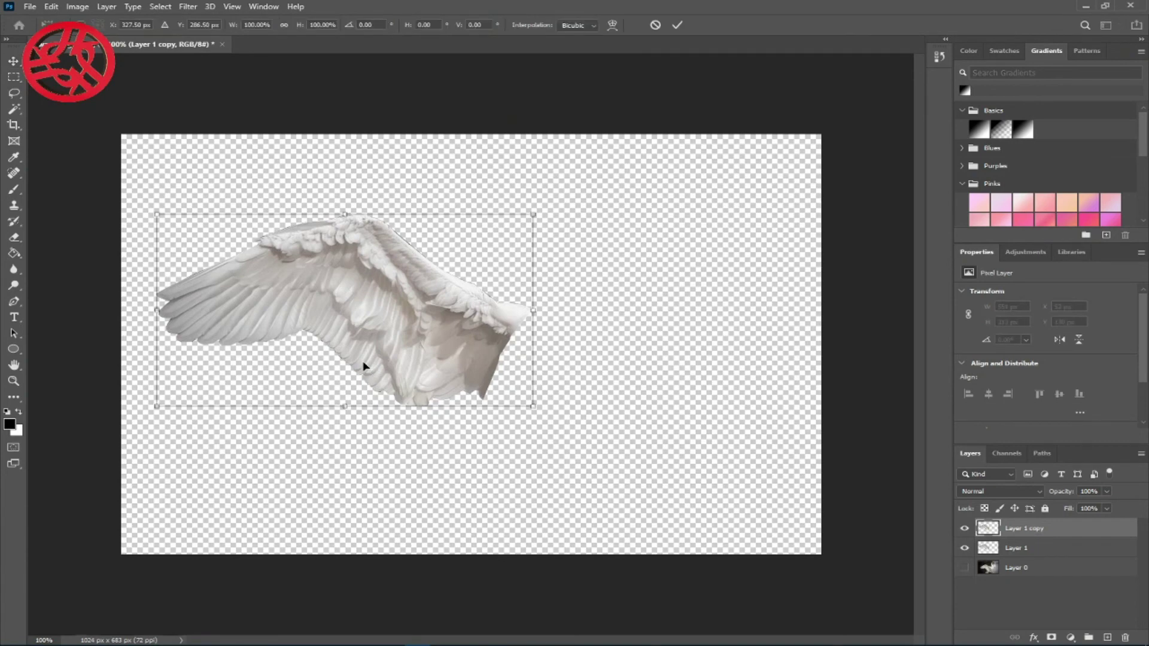
{"action": "right_click", "coordinate": [365, 367]}
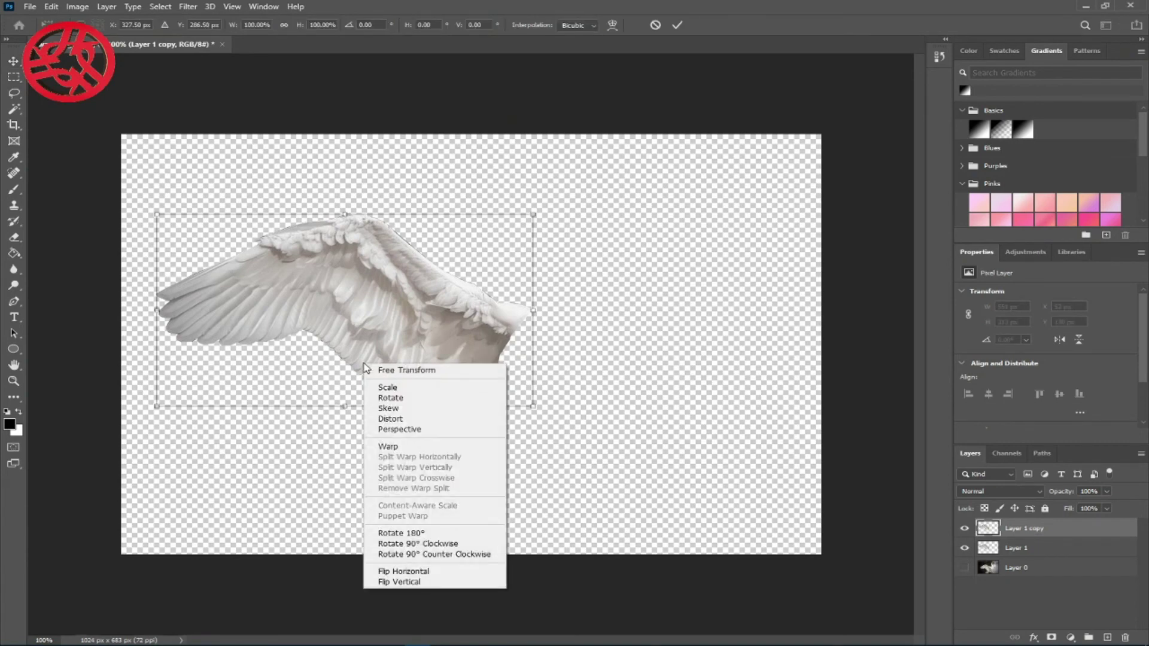
{"action": "left_click", "coordinate": [385, 573]}
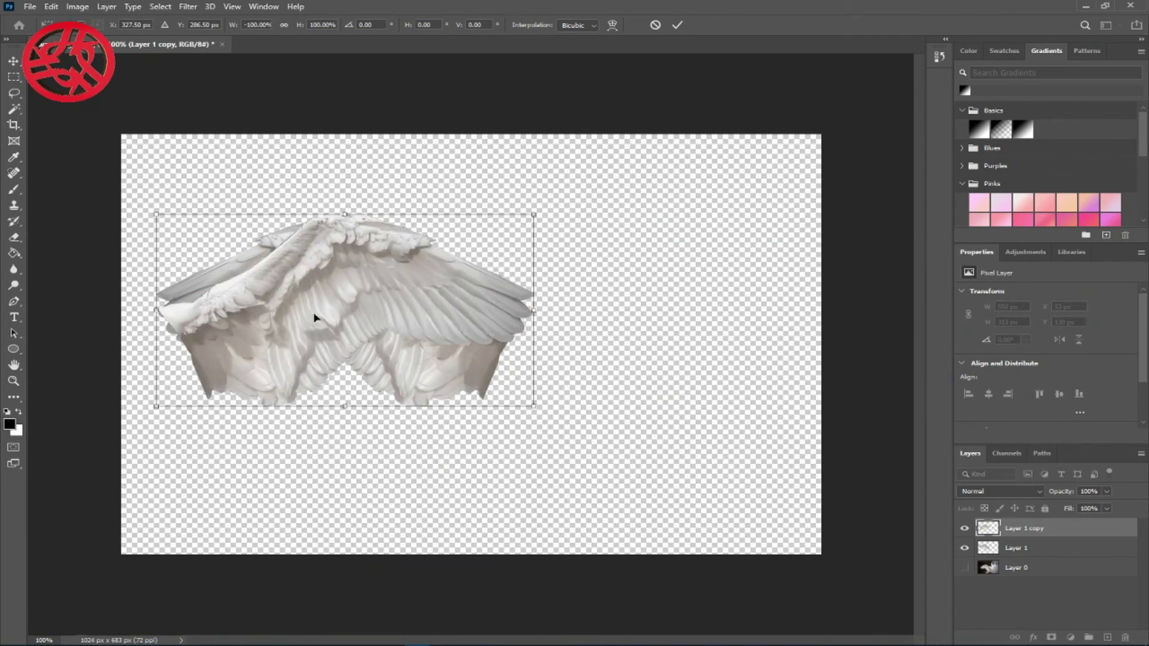
{"action": "left_click_drag", "start_coordinate": [315, 318], "coordinate": [617, 312]}
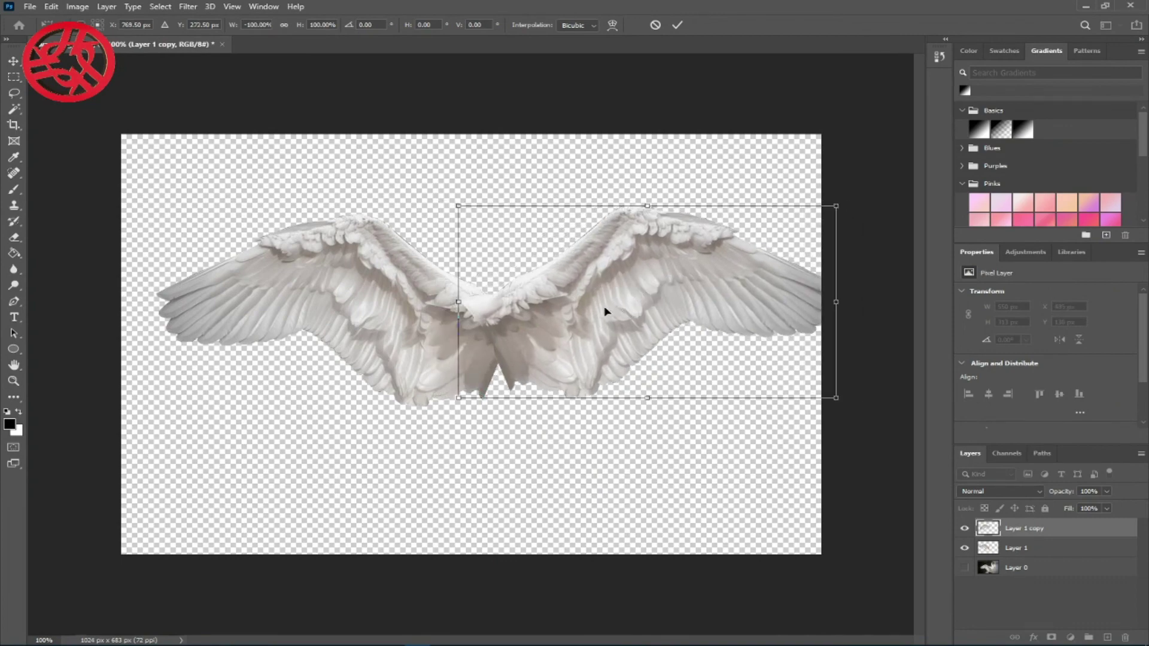